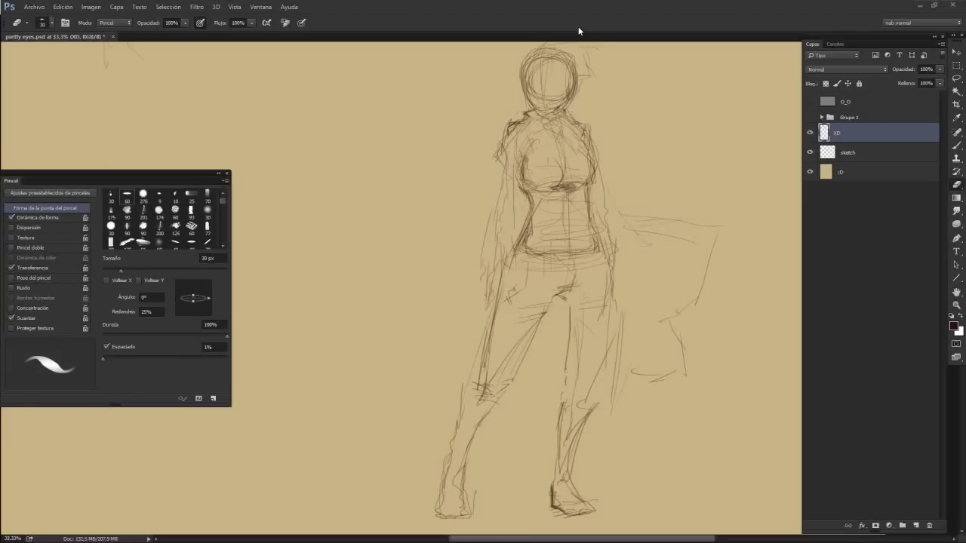
- Move the figure sketch to the far left of the canvas
{"action": "key", "text": "b"}
{"action": "left_click_drag", "start_coordinate": [556, 231], "coordinate": [420, 233]}
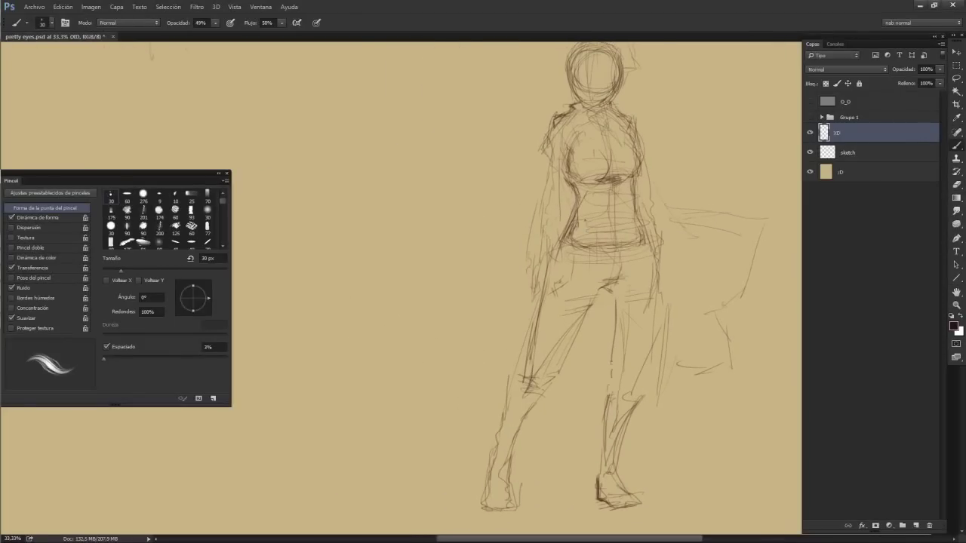
{"action": "key", "text": "v"}
{"action": "left_click_drag", "start_coordinate": [641, 227], "coordinate": [226, 227]}
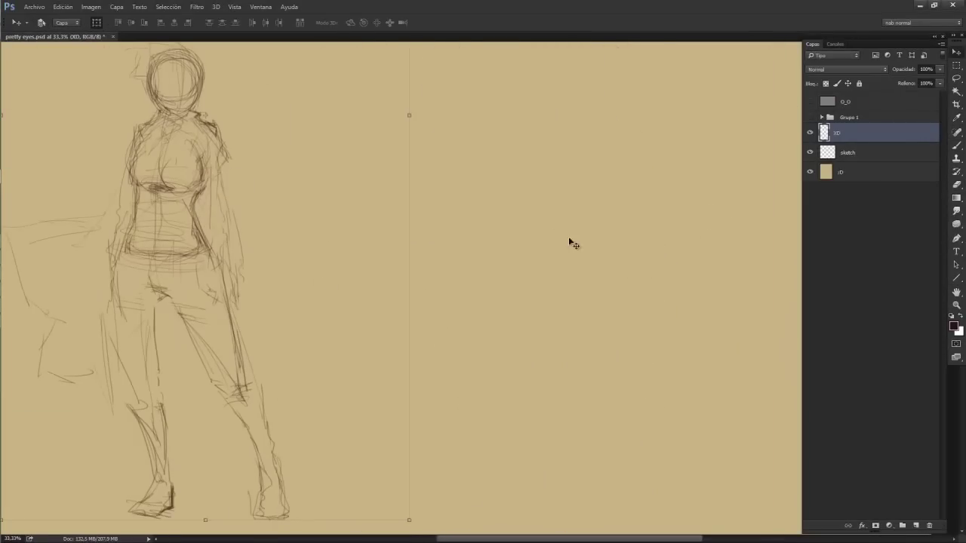
- On new layer Capa 2, sketch a front-view head with jaw, chin and guide line
{"action": "key", "text": "b"}
{"action": "key", "text": "ctrl+shift+n"}
{"action": "key", "text": "Return"}
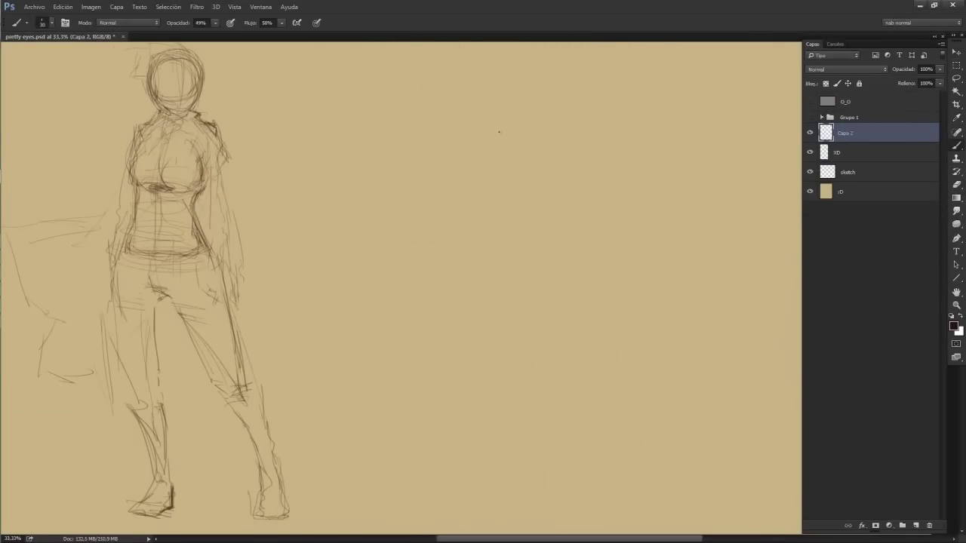
{"action": "left_click_drag", "start_coordinate": [513, 120], "coordinate": [539, 184]}
{"action": "left_click_drag", "start_coordinate": [539, 136], "coordinate": [528, 197]}
{"action": "left_click_drag", "start_coordinate": [495, 118], "coordinate": [520, 115]}
{"action": "mouse_move", "coordinate": [484, 215]}
{"action": "left_mouse_down"}
{"action": "mouse_move", "coordinate": [527, 210]}
{"action": "mouse_move", "coordinate": [493, 126]}
{"action": "left_mouse_up"}
{"action": "left_click_drag", "start_coordinate": [538, 178], "coordinate": [474, 181]}
{"action": "left_click_drag", "start_coordinate": [543, 163], "coordinate": [537, 187]}
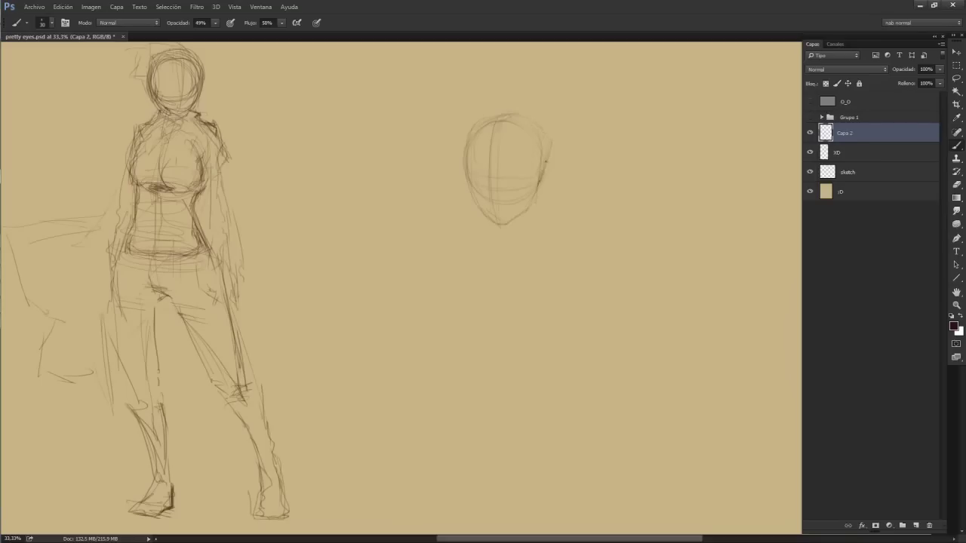
{"action": "left_click_drag", "start_coordinate": [488, 220], "coordinate": [503, 225]}
- Reposition the front-view head lower and about 60 px further left
{"action": "key", "text": "v"}
{"action": "left_click_drag", "start_coordinate": [528, 181], "coordinate": [398, 151]}
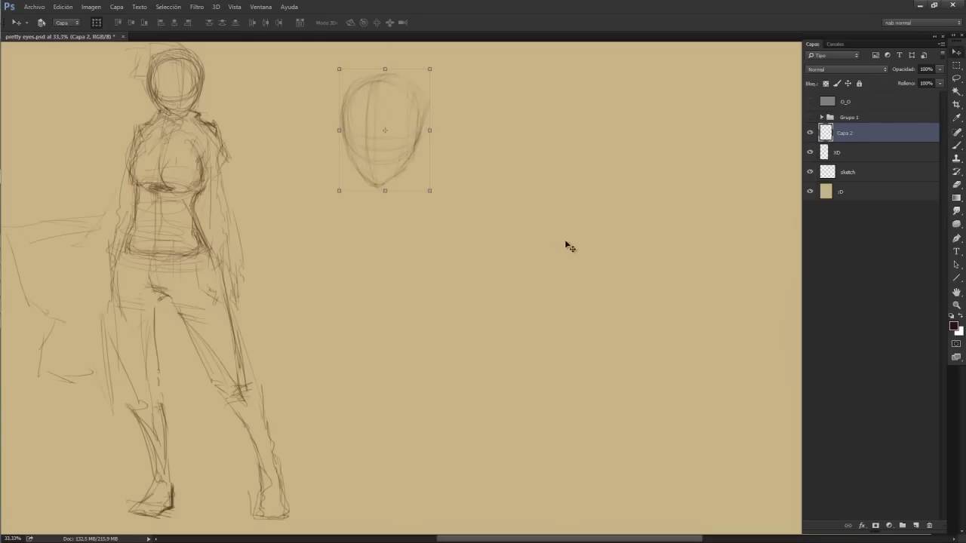
{"action": "mouse_move", "coordinate": [405, 188]}
{"action": "left_mouse_down"}
{"action": "mouse_move", "coordinate": [541, 236]}
{"action": "mouse_move", "coordinate": [519, 274]}
{"action": "left_mouse_up"}
{"action": "key", "text": "b"}
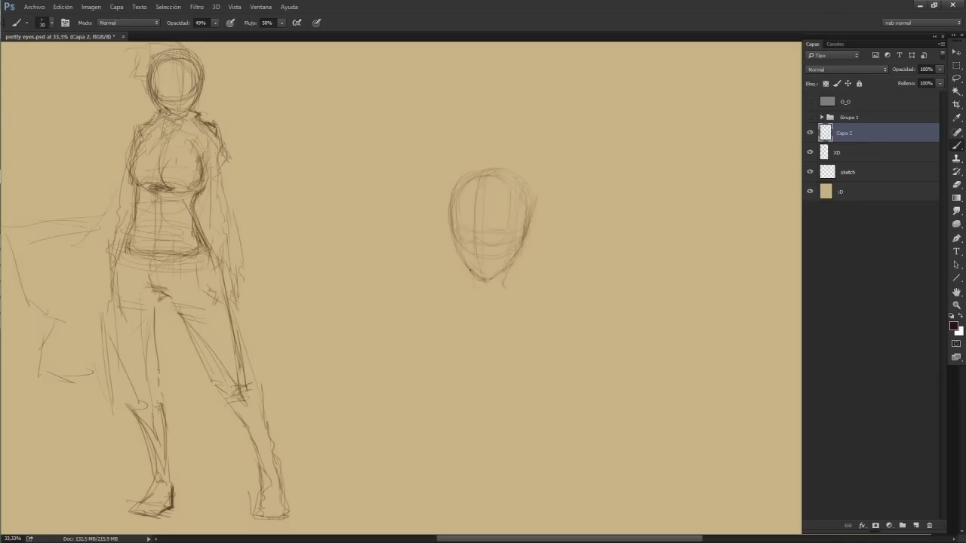
{"action": "key", "text": "ctrl+t"}
{"action": "left_click_drag", "start_coordinate": [500, 240], "coordinate": [454, 240]}
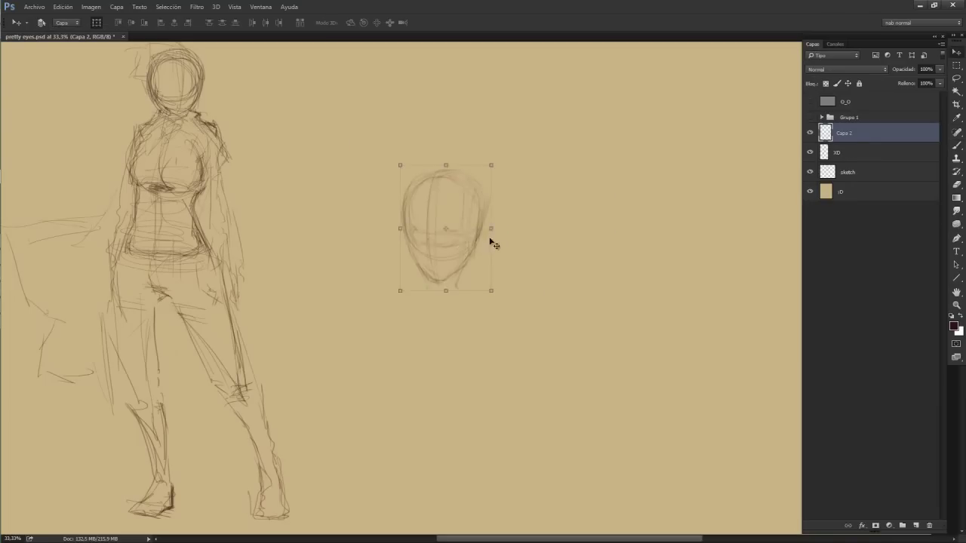
{"action": "key", "text": "Return"}
- On new layer Capa 3, sketch a side-view head outline with an inner skull circle
{"action": "key", "text": "ctrl+shift+alt+n"}
{"action": "left_click_drag", "start_coordinate": [521, 185], "coordinate": [574, 256]}
{"action": "left_click_drag", "start_coordinate": [573, 193], "coordinate": [554, 243]}
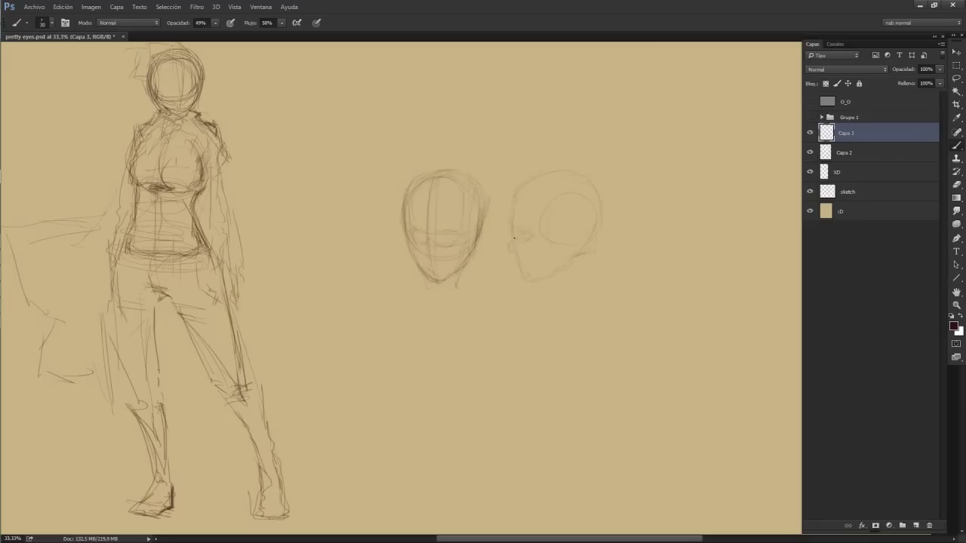
- Draw a neck under the side-view head and shift both head sketches left and up
{"action": "left_click_drag", "start_coordinate": [583, 254], "coordinate": [578, 285]}
{"action": "key", "text": "v"}
{"action": "left_click_drag", "start_coordinate": [569, 256], "coordinate": [449, 240]}
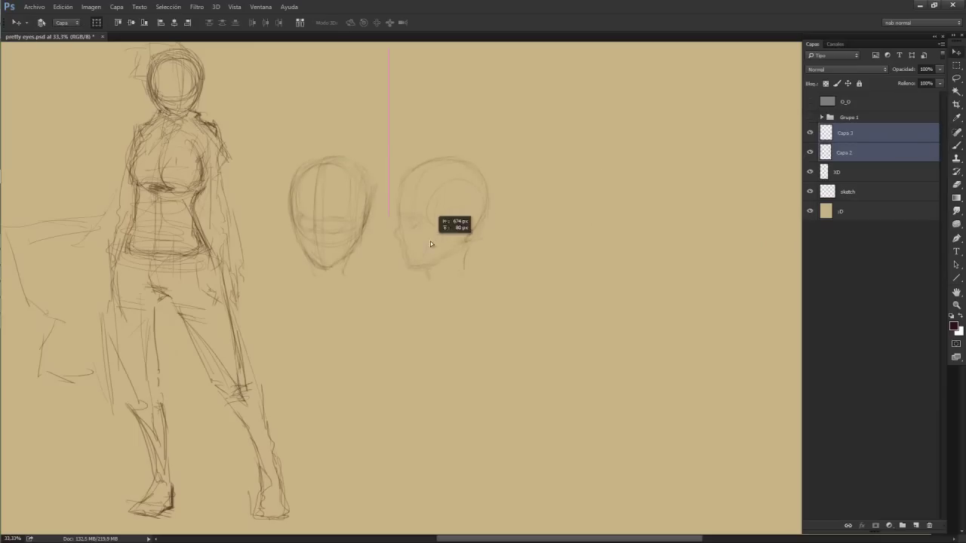
{"action": "key", "text": "b"}
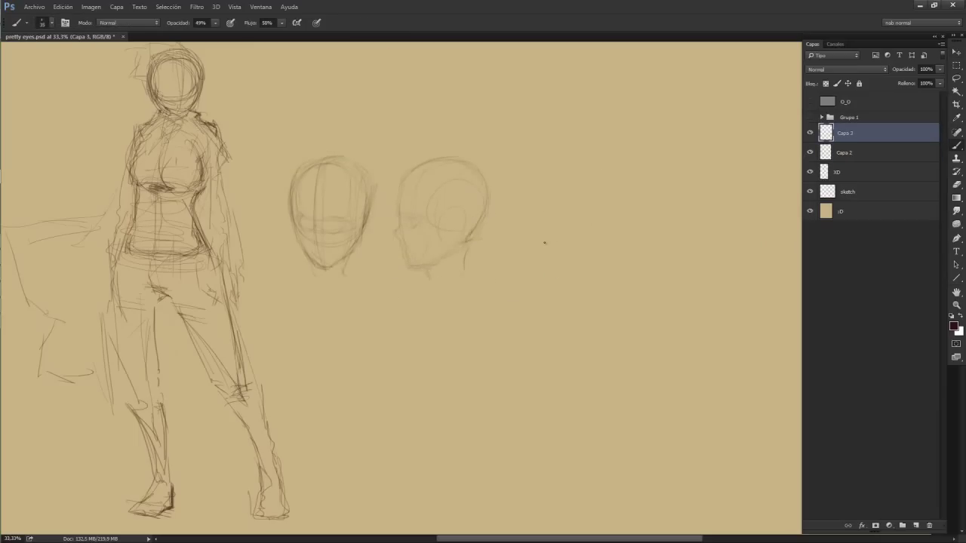
{"action": "left_click", "coordinate": [843, 153]}
- Place the Capa 2 front-view head to the right of the side-view head
{"action": "key", "text": "v"}
{"action": "left_click_drag", "start_coordinate": [353, 247], "coordinate": [571, 254]}
{"action": "scroll", "coordinate": [619, 283], "scroll_direction": "up", "scroll_amount": 1}
{"action": "scroll", "coordinate": [556, 280], "scroll_direction": "right", "scroll_amount": 2}
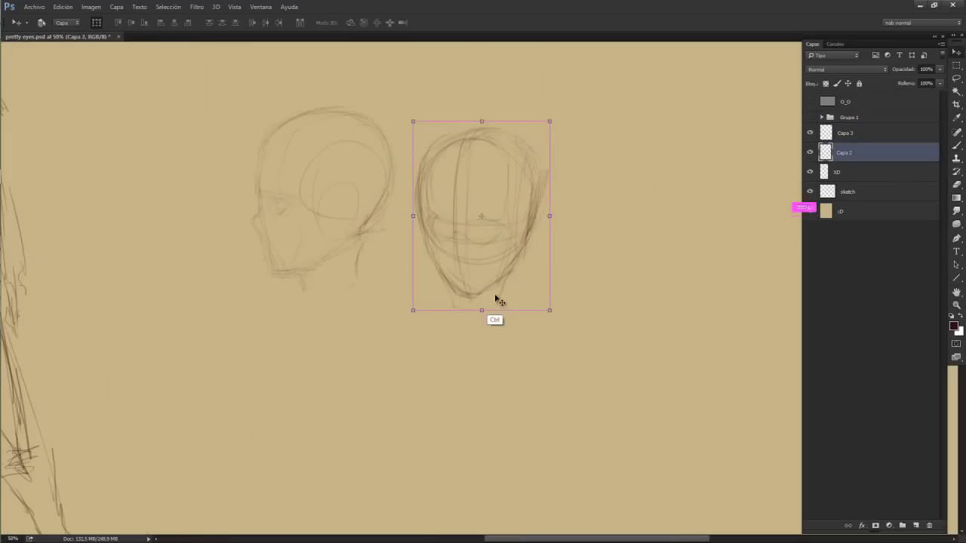
{"action": "key", "text": "b"}
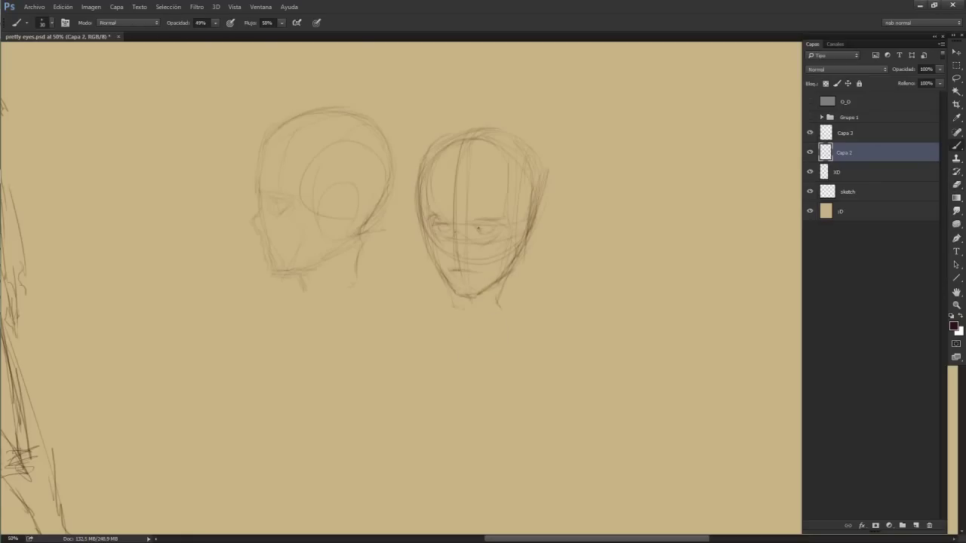
{"action": "key", "text": "e"}
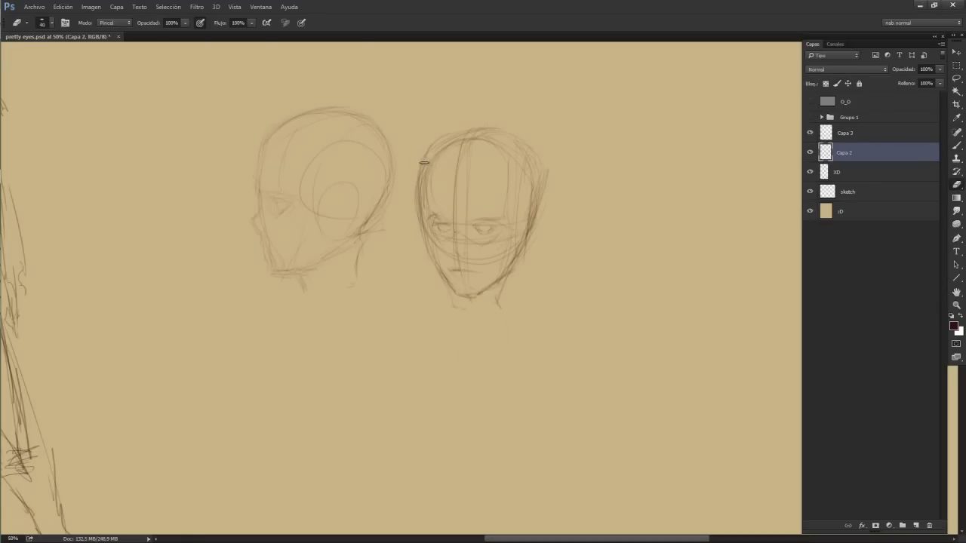
{"action": "key", "text": "b"}
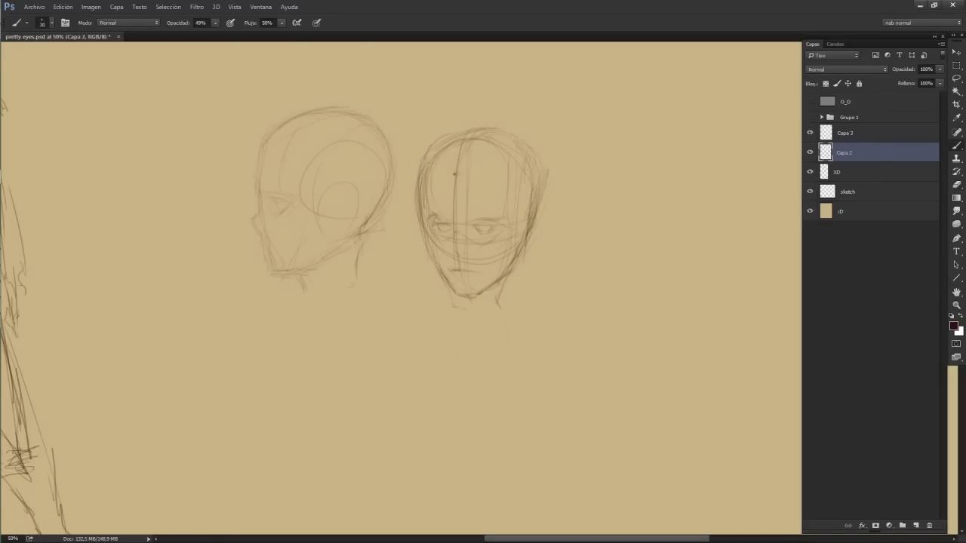
- Redraw the front head's outline, left contour and jawline down to the chin
{"action": "left_click_drag", "start_coordinate": [551, 173], "coordinate": [538, 287]}
{"action": "left_click_drag", "start_coordinate": [441, 130], "coordinate": [448, 161]}
{"action": "key", "text": "e"}
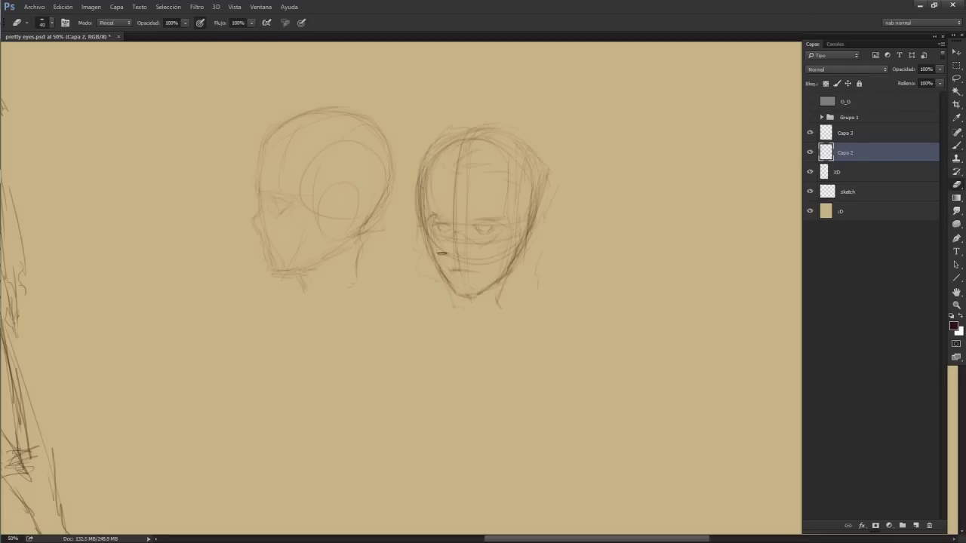
{"action": "key", "text": "b"}
{"action": "left_click_drag", "start_coordinate": [422, 170], "coordinate": [420, 198]}
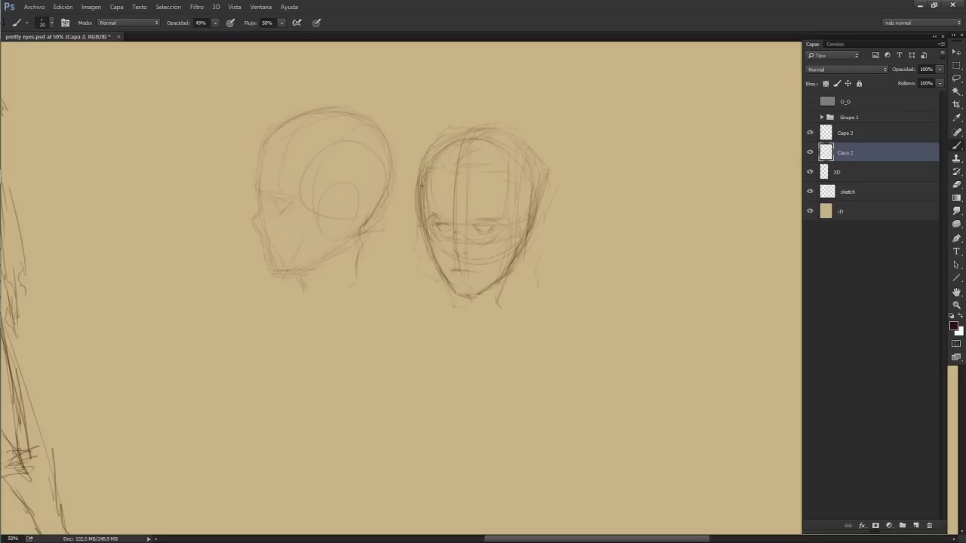
{"action": "left_click_drag", "start_coordinate": [416, 261], "coordinate": [460, 293]}
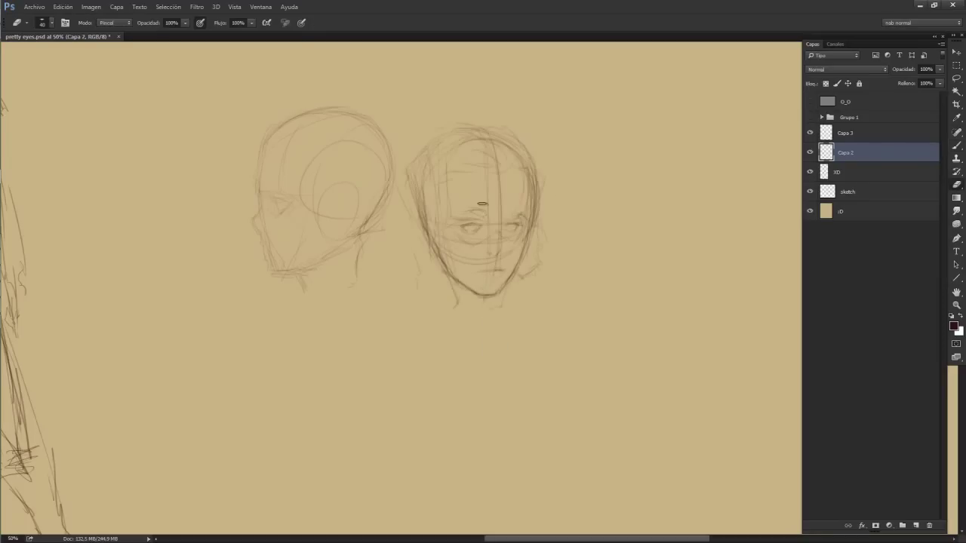
- Add an eyebrow, a lower-right face stroke and hair along the top-left of the head
{"action": "left_click_drag", "start_coordinate": [462, 212], "coordinate": [523, 206]}
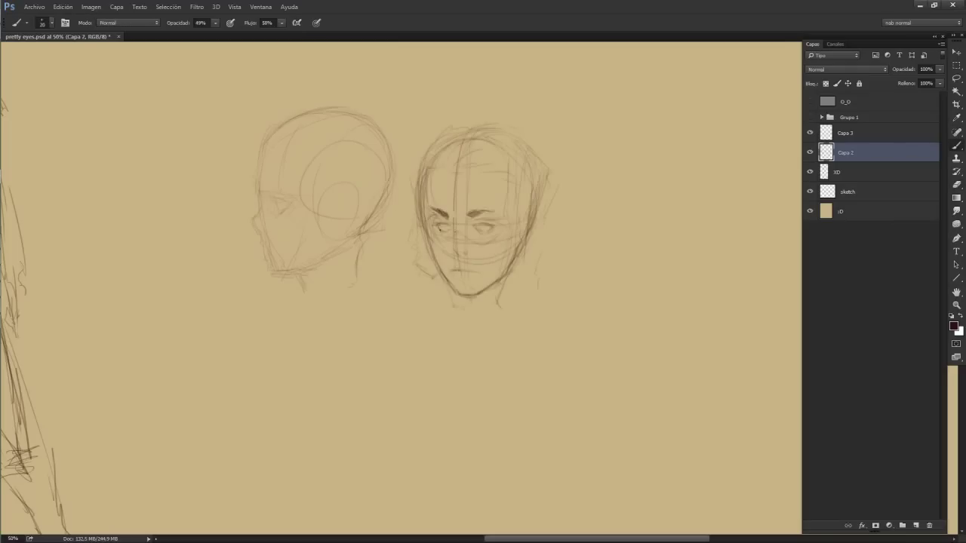
{"action": "left_click_drag", "start_coordinate": [531, 288], "coordinate": [516, 297]}
{"action": "left_click_drag", "start_coordinate": [456, 138], "coordinate": [447, 169]}
{"action": "left_click_drag", "start_coordinate": [465, 137], "coordinate": [501, 132]}
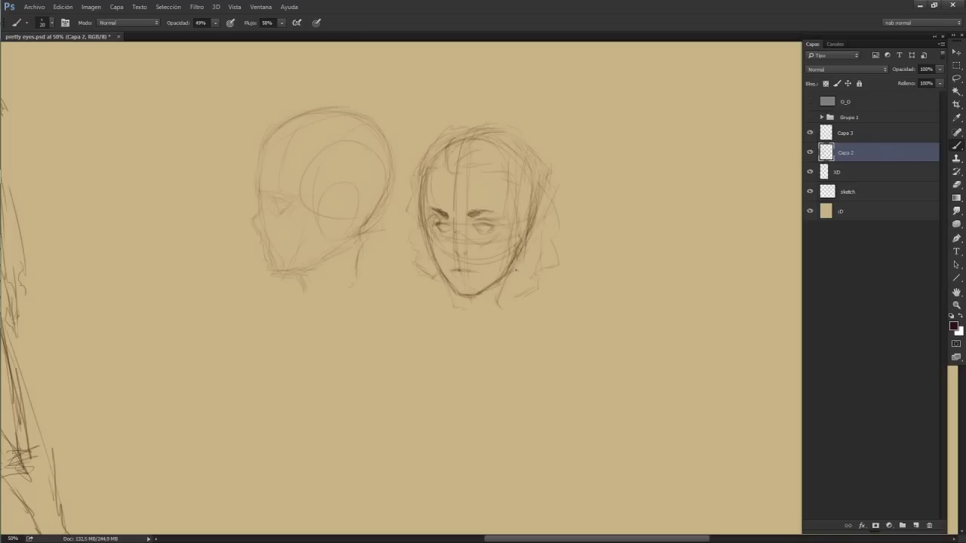
{"action": "key", "text": "e"}
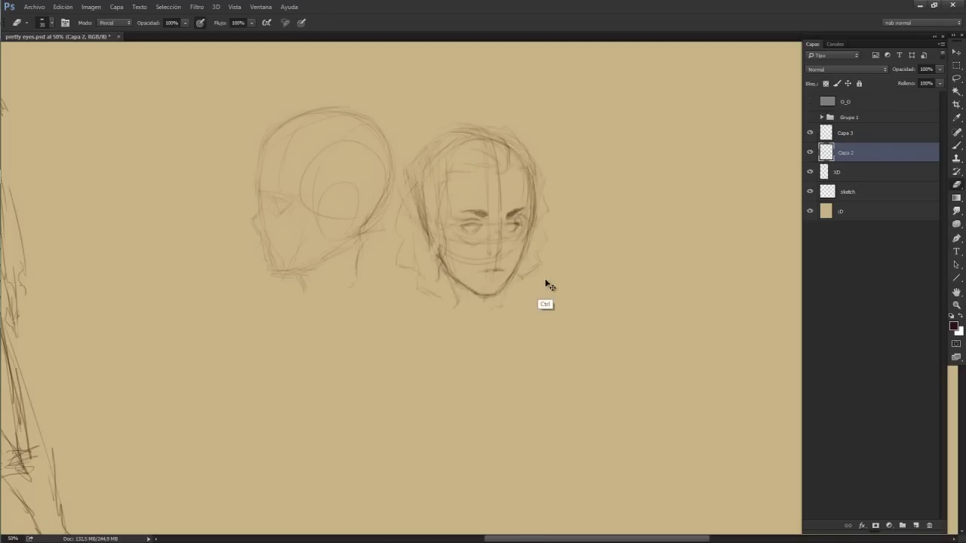
{"action": "key", "text": "ctrl+plus"}
{"action": "key", "text": "ctrl+plus"}
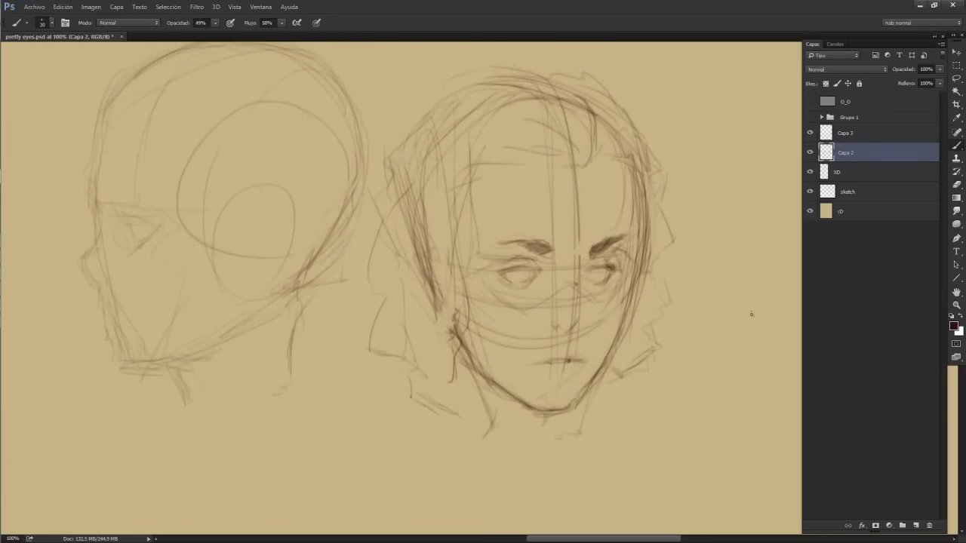
- Revert the front face's last change and add a nose line
{"action": "key", "text": "b"}
{"action": "key", "text": "ctrl+minus"}
{"action": "key", "text": "ctrl+minus"}
{"action": "key", "text": "ctrl+minus"}
{"action": "key", "text": "ctrl+plus"}
{"action": "key", "text": "ctrl+z"}
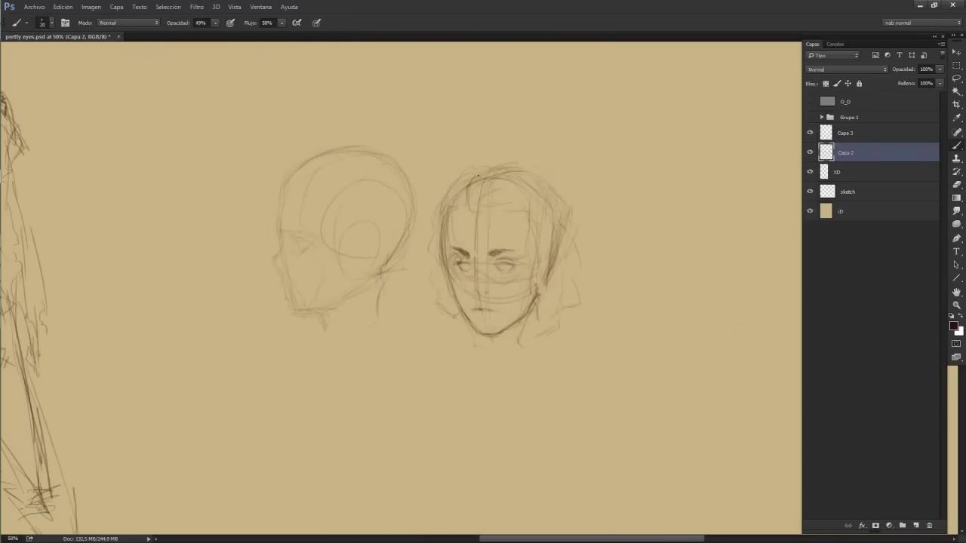
{"action": "left_click_drag", "start_coordinate": [482, 278], "coordinate": [485, 292]}
- Sketch darker hair around the front face and shape its left cheek and forehead band
{"action": "left_click_drag", "start_coordinate": [453, 205], "coordinate": [445, 265]}
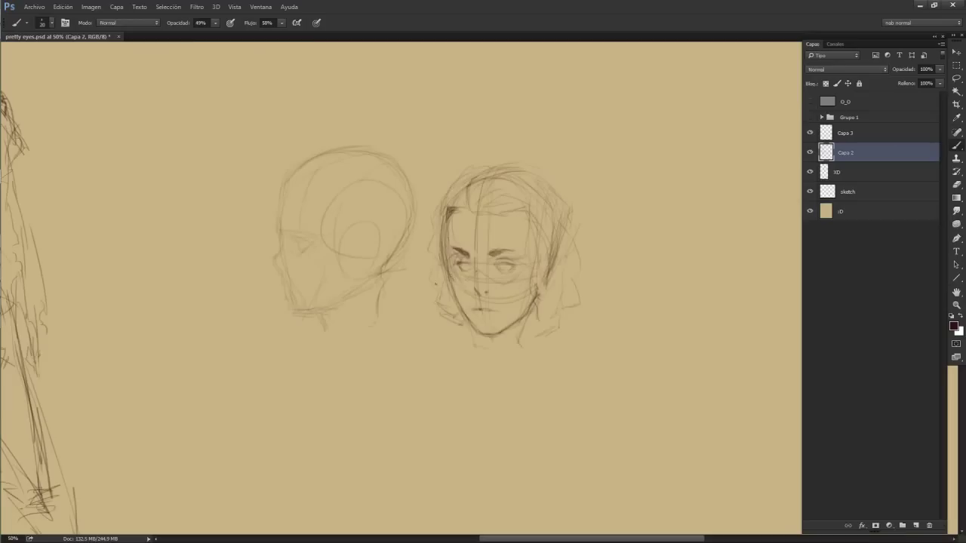
{"action": "mouse_move", "coordinate": [473, 204]}
{"action": "left_mouse_down"}
{"action": "mouse_move", "coordinate": [465, 214]}
{"action": "mouse_move", "coordinate": [454, 200]}
{"action": "mouse_move", "coordinate": [504, 170]}
{"action": "left_mouse_up"}
{"action": "left_click_drag", "start_coordinate": [573, 249], "coordinate": [590, 308]}
{"action": "mouse_move", "coordinate": [443, 279]}
{"action": "left_mouse_down"}
{"action": "mouse_move", "coordinate": [433, 296]}
{"action": "mouse_move", "coordinate": [440, 314]}
{"action": "left_mouse_up"}
{"action": "left_click_drag", "start_coordinate": [528, 258], "coordinate": [530, 285]}
{"action": "left_click_drag", "start_coordinate": [441, 252], "coordinate": [435, 262]}
{"action": "left_click_drag", "start_coordinate": [448, 308], "coordinate": [457, 321]}
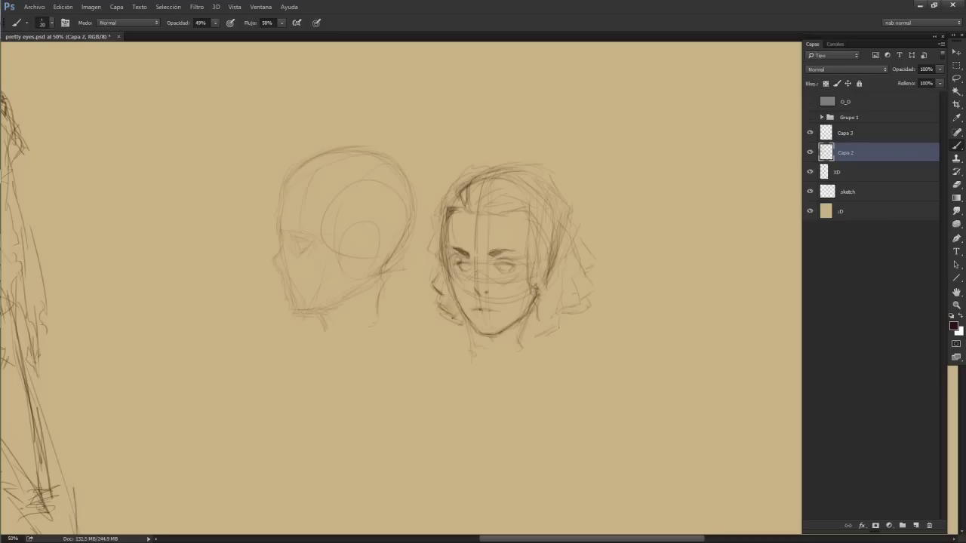
{"action": "mouse_move", "coordinate": [539, 317]}
{"action": "left_mouse_down"}
{"action": "mouse_move", "coordinate": [566, 304]}
{"action": "mouse_move", "coordinate": [567, 274]}
{"action": "left_mouse_up"}
{"action": "mouse_move", "coordinate": [493, 208]}
{"action": "left_mouse_down"}
{"action": "mouse_move", "coordinate": [519, 205]}
{"action": "mouse_move", "coordinate": [473, 209]}
{"action": "mouse_move", "coordinate": [527, 222]}
{"action": "left_mouse_up"}
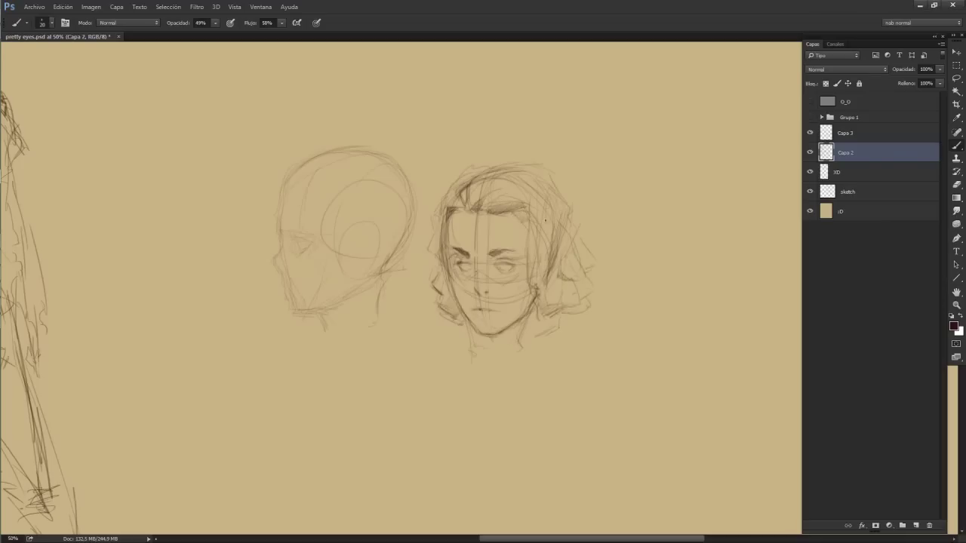
{"action": "left_click_drag", "start_coordinate": [446, 252], "coordinate": [445, 266]}
{"action": "left_click_drag", "start_coordinate": [528, 214], "coordinate": [522, 219]}
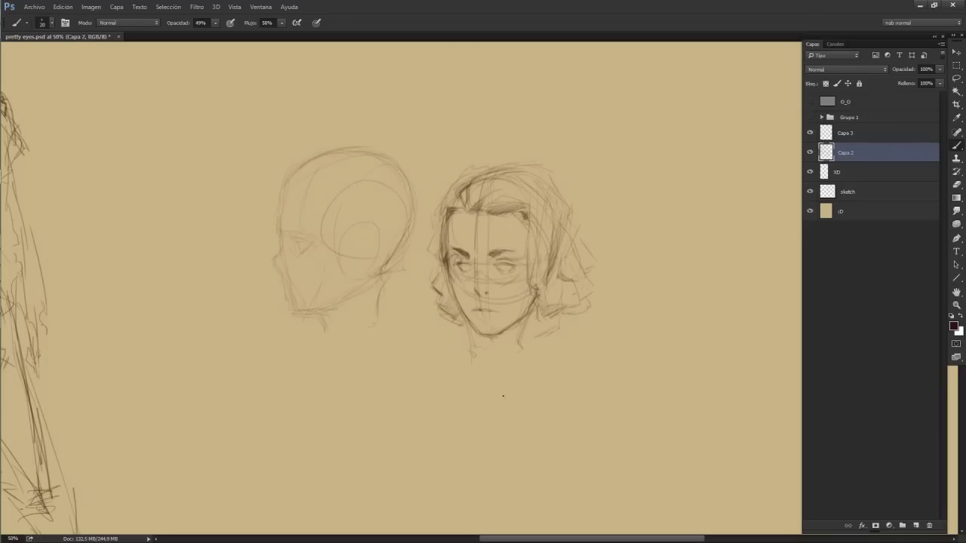
- Reposition and tilt the front face, then darken its lower-left hair edge
{"action": "key", "text": "ctrl+t"}
{"action": "left_click_drag", "start_coordinate": [519, 390], "coordinate": [463, 189]}
{"action": "key", "text": "Return"}
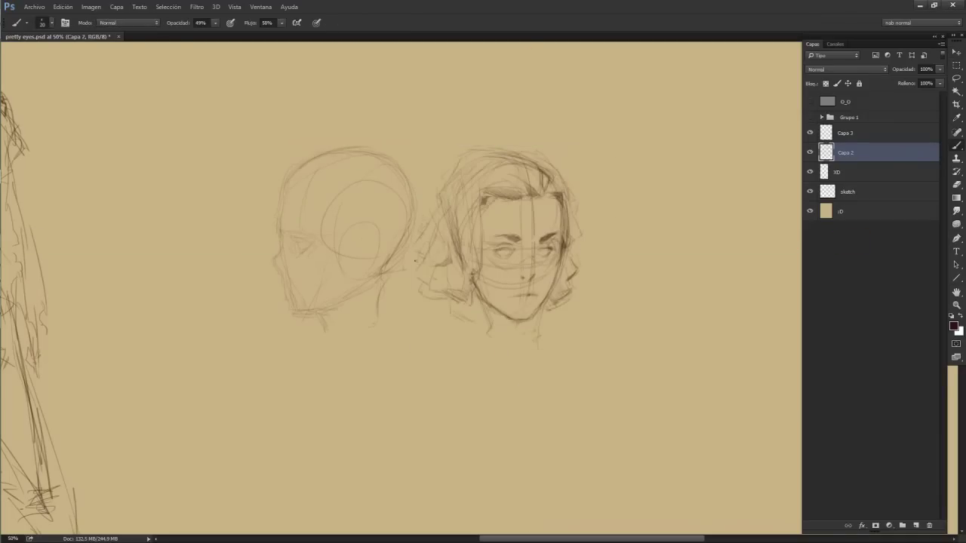
{"action": "mouse_move", "coordinate": [431, 266]}
{"action": "left_mouse_down"}
{"action": "mouse_move", "coordinate": [426, 273]}
{"action": "mouse_move", "coordinate": [468, 274]}
{"action": "mouse_move", "coordinate": [475, 246]}
{"action": "mouse_move", "coordinate": [459, 292]}
{"action": "left_mouse_up"}
- Erase to lighten the hair at the face's left and right edges
{"action": "key", "text": "e"}
{"action": "key", "text": "b"}
{"action": "key", "text": "e"}
{"action": "left_click_drag", "start_coordinate": [456, 214], "coordinate": [467, 267]}
{"action": "left_click_drag", "start_coordinate": [566, 201], "coordinate": [568, 231]}
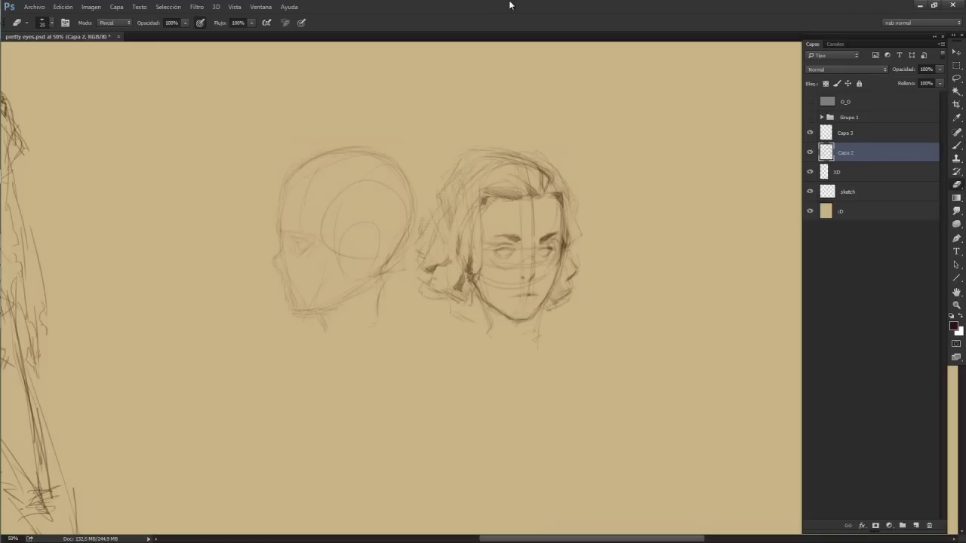
{"action": "key", "text": "b"}
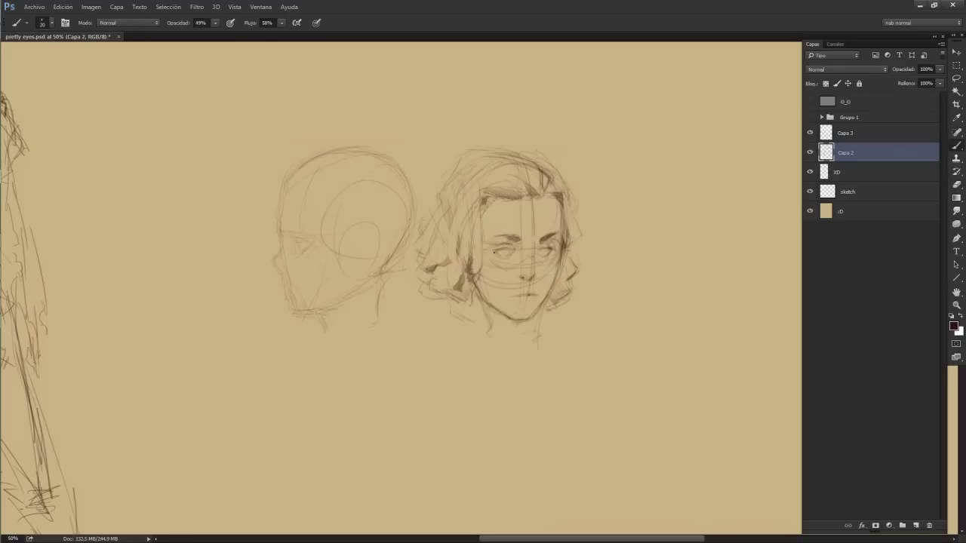
- Move the front face to the left and the profile skull sketch to the right
{"action": "key", "text": "v"}
{"action": "left_click_drag", "start_coordinate": [498, 249], "coordinate": [306, 249]}
{"action": "left_click_drag", "start_coordinate": [369, 249], "coordinate": [560, 249]}
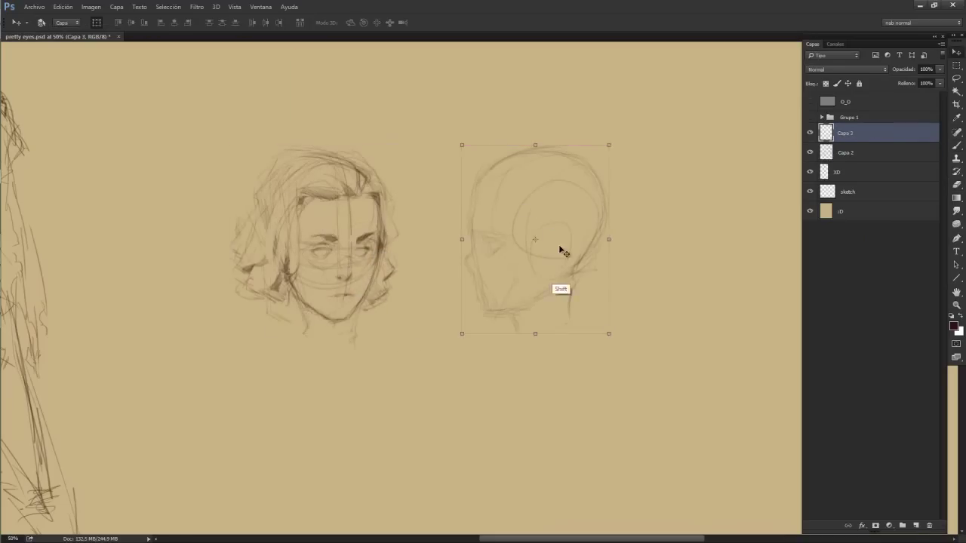
{"action": "key", "text": "b"}
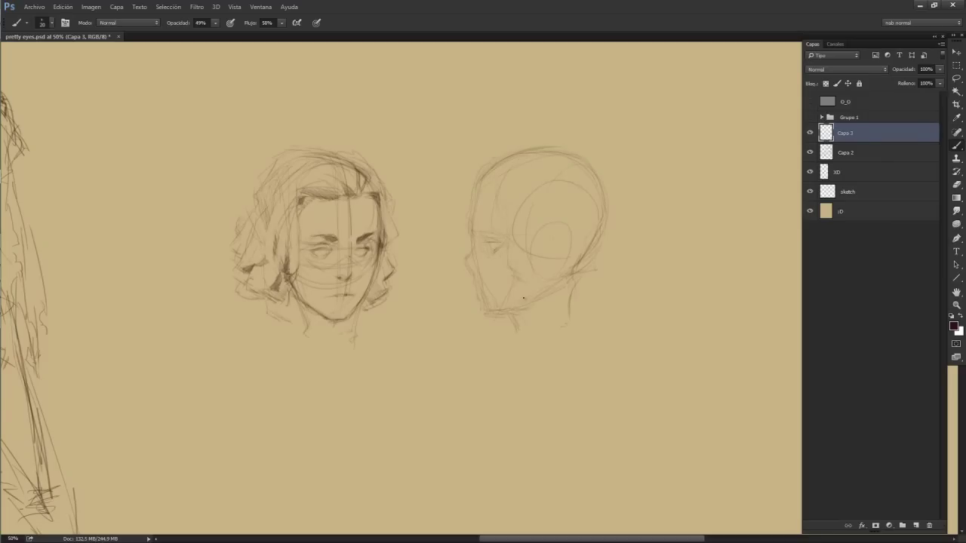
- Refine the profile's nose, mouth and chin, and sketch its neck and back of skull
{"action": "mouse_move", "coordinate": [466, 259]}
{"action": "left_mouse_down"}
{"action": "mouse_move", "coordinate": [472, 270]}
{"action": "mouse_move", "coordinate": [499, 243]}
{"action": "mouse_move", "coordinate": [487, 228]}
{"action": "mouse_move", "coordinate": [498, 236]}
{"action": "left_mouse_up"}
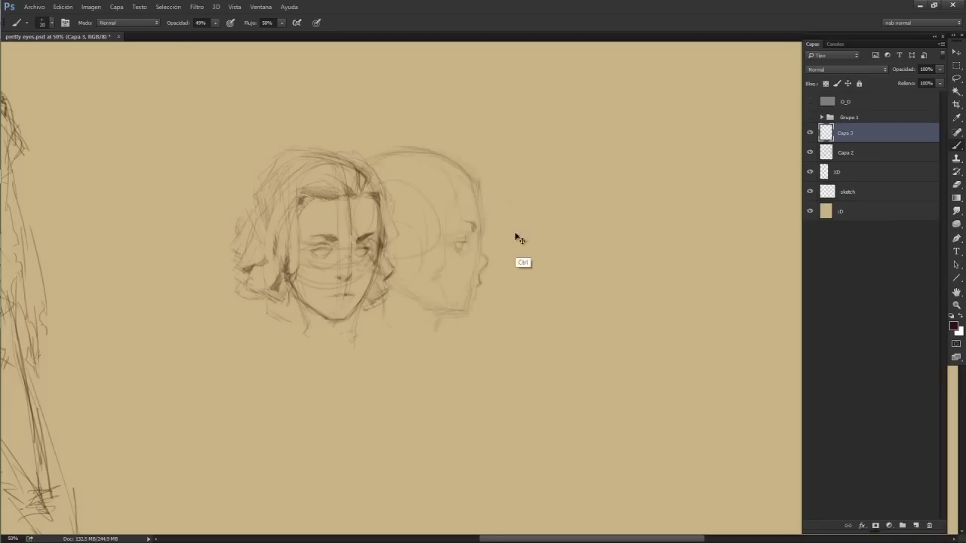
{"action": "mouse_move", "coordinate": [478, 300]}
{"action": "left_mouse_down"}
{"action": "mouse_move", "coordinate": [485, 293]}
{"action": "mouse_move", "coordinate": [492, 314]}
{"action": "mouse_move", "coordinate": [503, 312]}
{"action": "left_mouse_up"}
{"action": "left_click_drag", "start_coordinate": [578, 283], "coordinate": [576, 298]}
{"action": "left_click_drag", "start_coordinate": [569, 161], "coordinate": [616, 179]}
{"action": "mouse_move", "coordinate": [618, 249]}
{"action": "left_mouse_down"}
{"action": "mouse_move", "coordinate": [609, 263]}
{"action": "mouse_move", "coordinate": [613, 222]}
{"action": "left_mouse_up"}
- Add back-of-head, top-of-head, ear and jaw lines to the profile
{"action": "left_click_drag", "start_coordinate": [596, 158], "coordinate": [617, 181]}
{"action": "left_click_drag", "start_coordinate": [535, 148], "coordinate": [549, 144]}
{"action": "left_click_drag", "start_coordinate": [562, 225], "coordinate": [575, 269]}
{"action": "left_click_drag", "start_coordinate": [511, 235], "coordinate": [512, 272]}
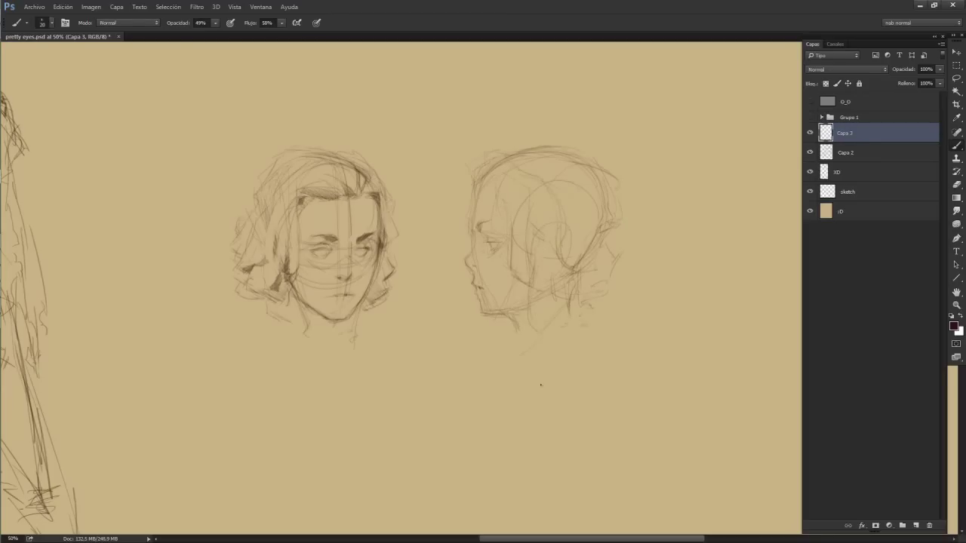
{"action": "key", "text": "ctrl+t"}
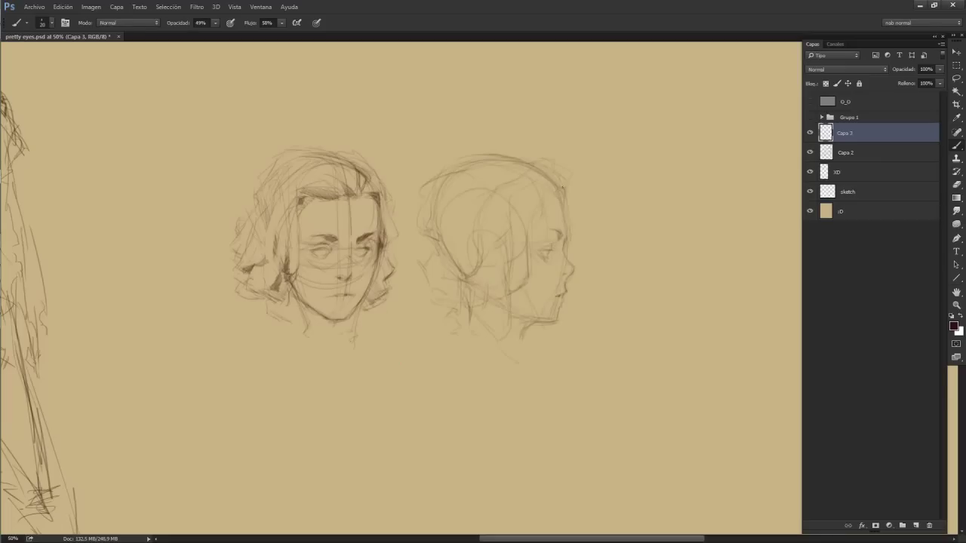
- Flip the profile head and move it next to the front face
{"action": "key", "text": "Return"}
{"action": "key", "text": "h"}
{"action": "key", "text": "v"}
{"action": "mouse_move", "coordinate": [581, 280]}
{"action": "left_mouse_down"}
{"action": "mouse_move", "coordinate": [422, 279]}
{"action": "mouse_move", "coordinate": [434, 294]}
{"action": "left_mouse_up"}
{"action": "key", "text": "b"}
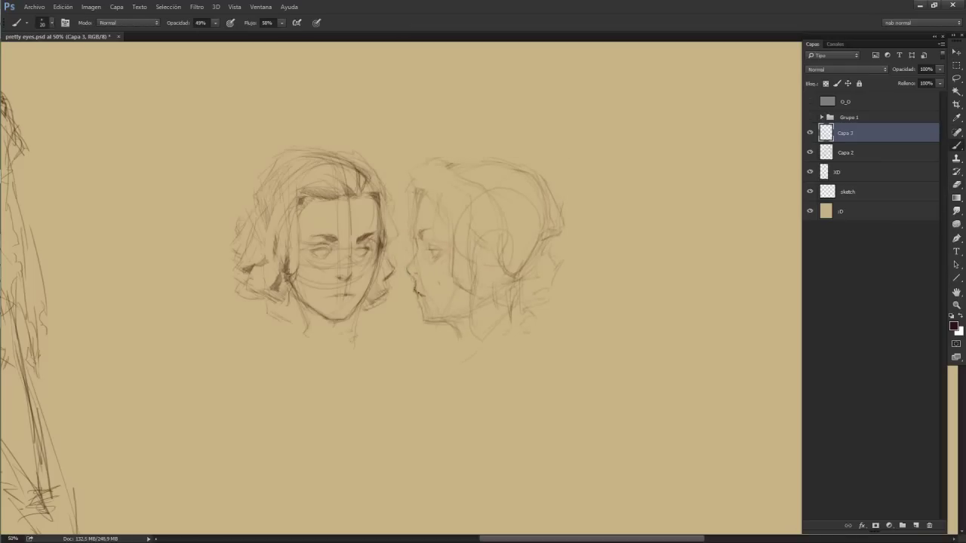
- Darken the profile's forehead and hairline, then move the profile further right
{"action": "left_click_drag", "start_coordinate": [423, 192], "coordinate": [415, 195]}
{"action": "left_click_drag", "start_coordinate": [429, 163], "coordinate": [447, 165]}
{"action": "key", "text": "v"}
{"action": "left_click_drag", "start_coordinate": [487, 249], "coordinate": [725, 249]}
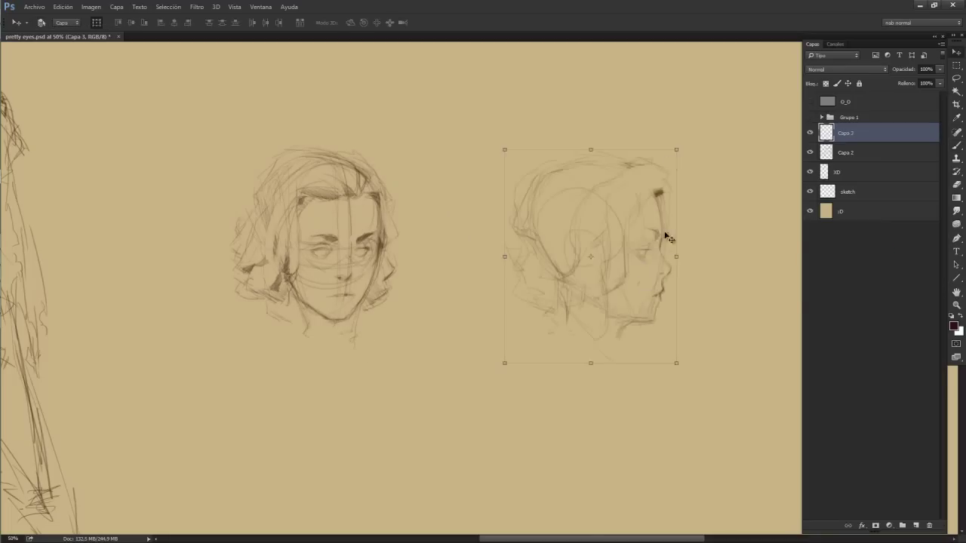
- Erase part of the profile and mirror it to face right
{"action": "key", "text": "e"}
{"action": "key", "text": "b"}
{"action": "key", "text": "e"}
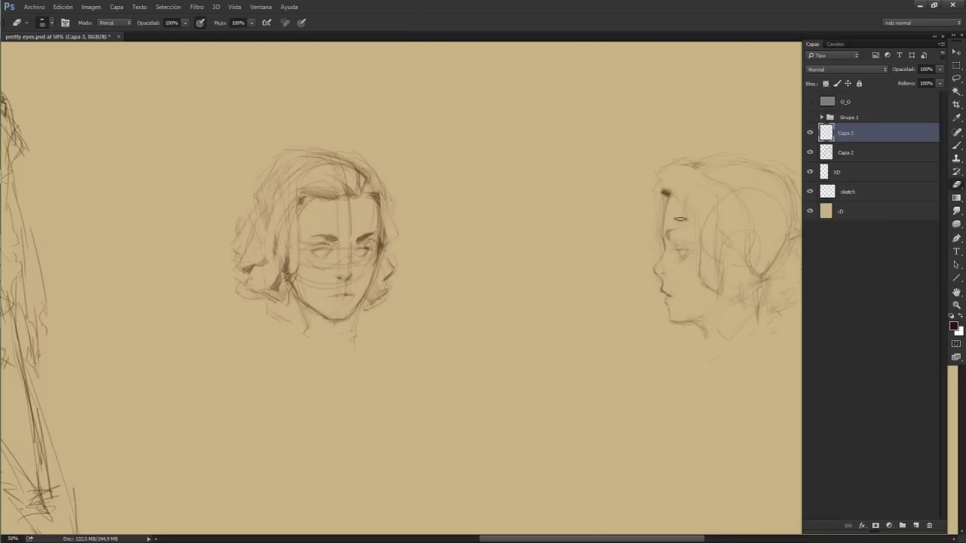
{"action": "left_click_drag", "start_coordinate": [680, 219], "coordinate": [582, 207]}
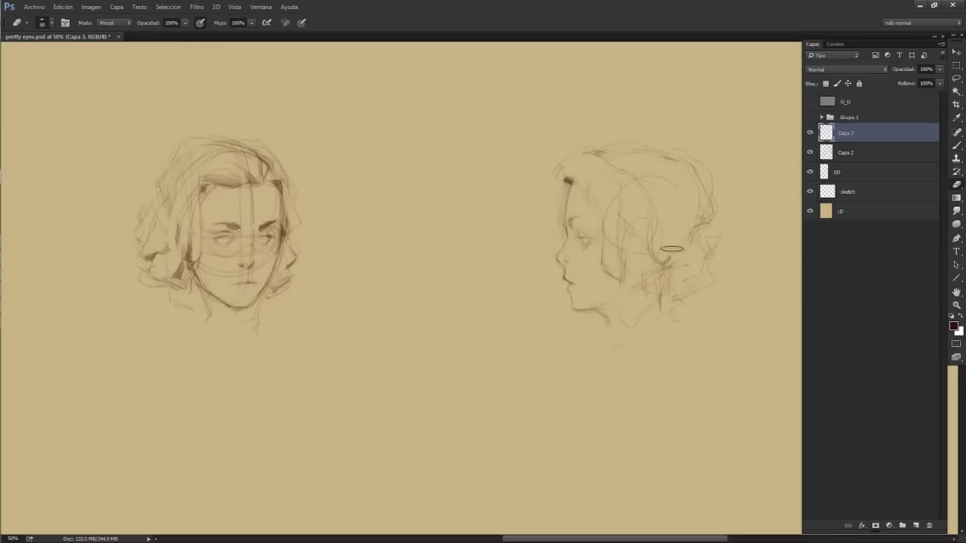
{"action": "key", "text": "h"}
{"action": "key", "text": "b"}
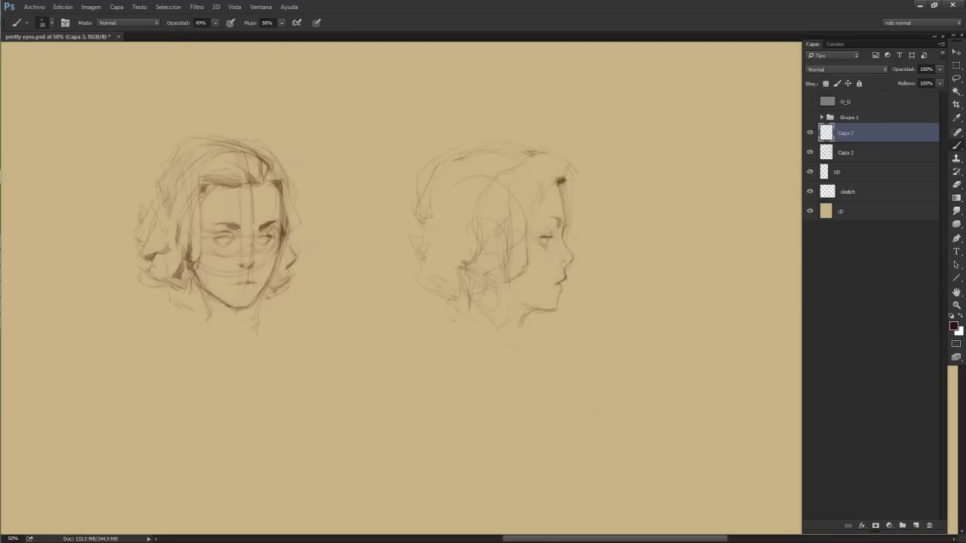
- Lighten the dark mark in the profile's hair
{"action": "key", "text": "e"}
{"action": "key", "text": "b"}
{"action": "key", "text": "e"}
{"action": "left_click_drag", "start_coordinate": [556, 180], "coordinate": [563, 183]}
{"action": "key", "text": "b"}
- Darken the profile's back hair and sketch its neck and jaw
{"action": "left_click_drag", "start_coordinate": [501, 226], "coordinate": [513, 232]}
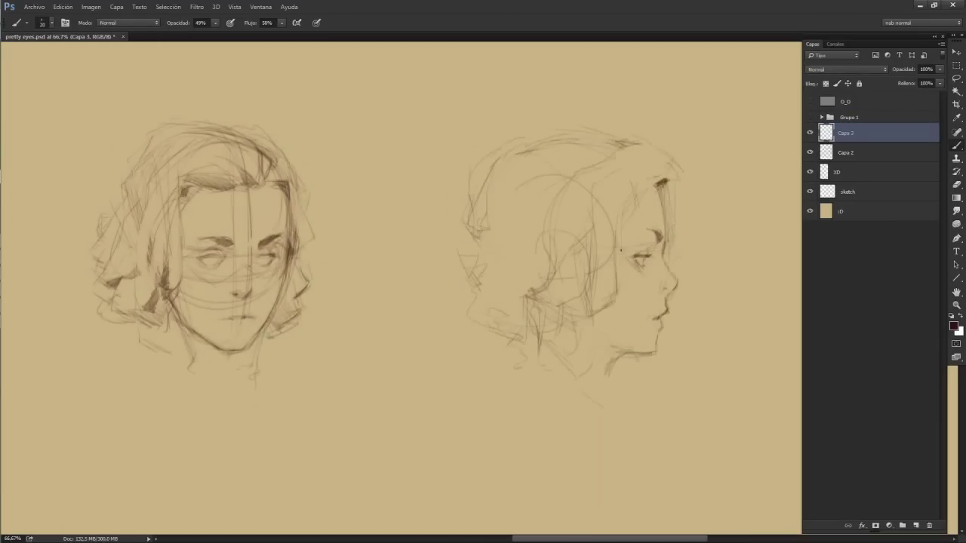
{"action": "left_click_drag", "start_coordinate": [449, 225], "coordinate": [456, 247]}
{"action": "left_click_drag", "start_coordinate": [522, 292], "coordinate": [514, 300]}
{"action": "left_click_drag", "start_coordinate": [605, 304], "coordinate": [591, 312]}
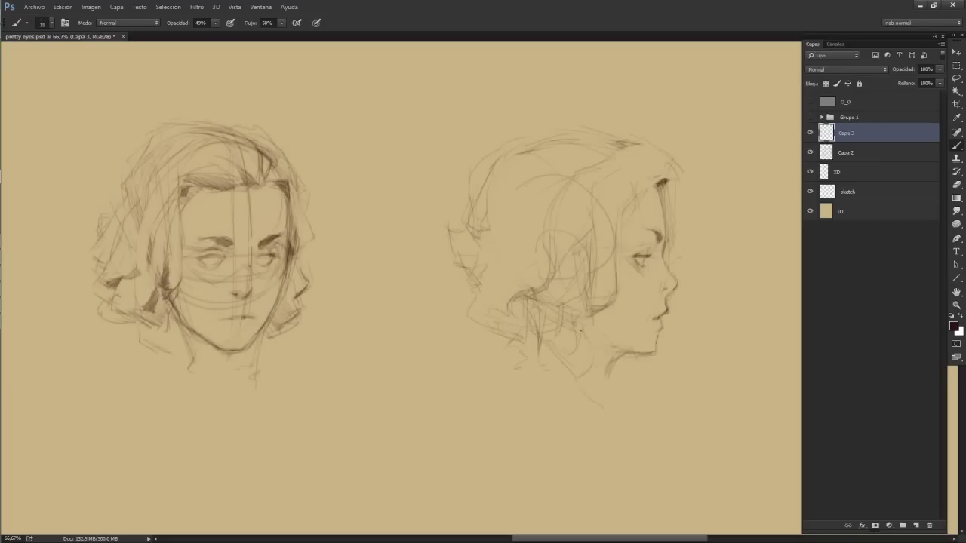
{"action": "mouse_move", "coordinate": [594, 359]}
{"action": "left_mouse_down"}
{"action": "mouse_move", "coordinate": [599, 381]}
{"action": "mouse_move", "coordinate": [630, 392]}
{"action": "left_mouse_up"}
- On the front face's layer, with brush size 25, darken both eyes
{"action": "key", "text": "alt+bracketleft"}
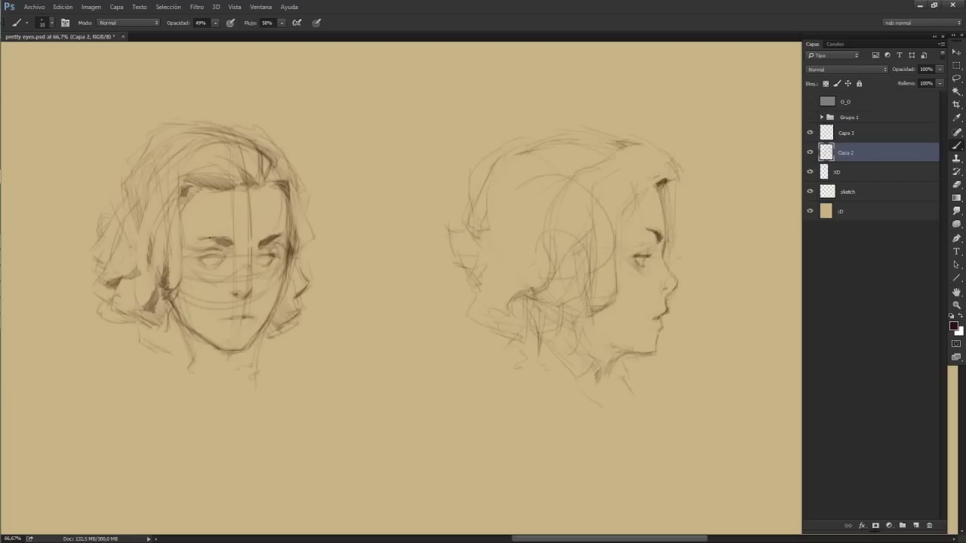
{"action": "key", "text": "e"}
{"action": "key", "text": "alt+bracketright"}
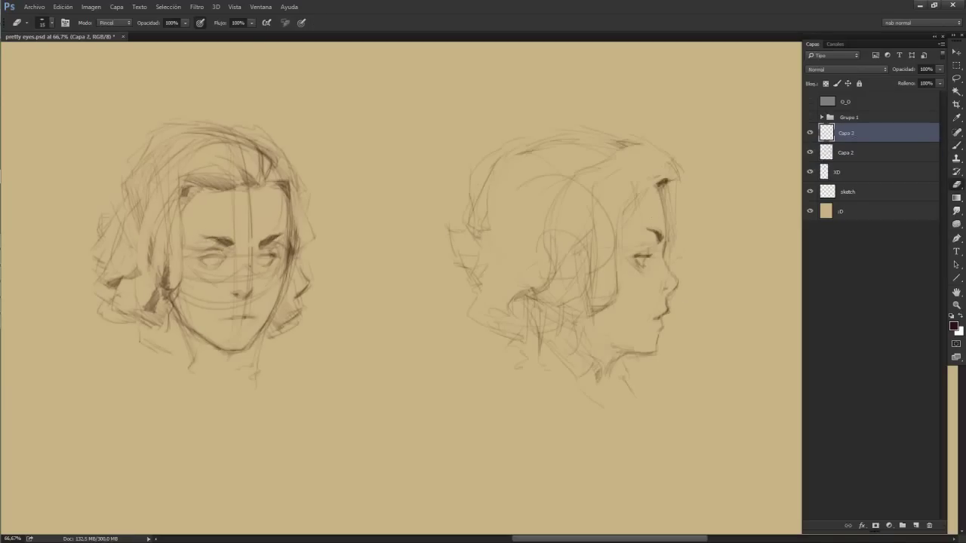
{"action": "key", "text": "b"}
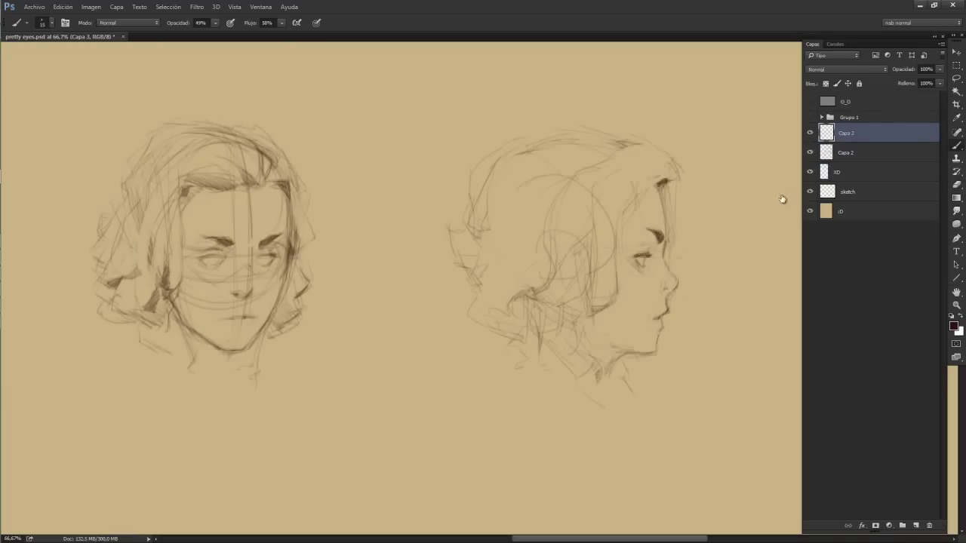
{"action": "key", "text": "alt+bracketleft"}
{"action": "key", "text": "bracketright"}
{"action": "left_click_drag", "start_coordinate": [274, 252], "coordinate": [279, 260]}
{"action": "left_click_drag", "start_coordinate": [198, 253], "coordinate": [206, 256]}
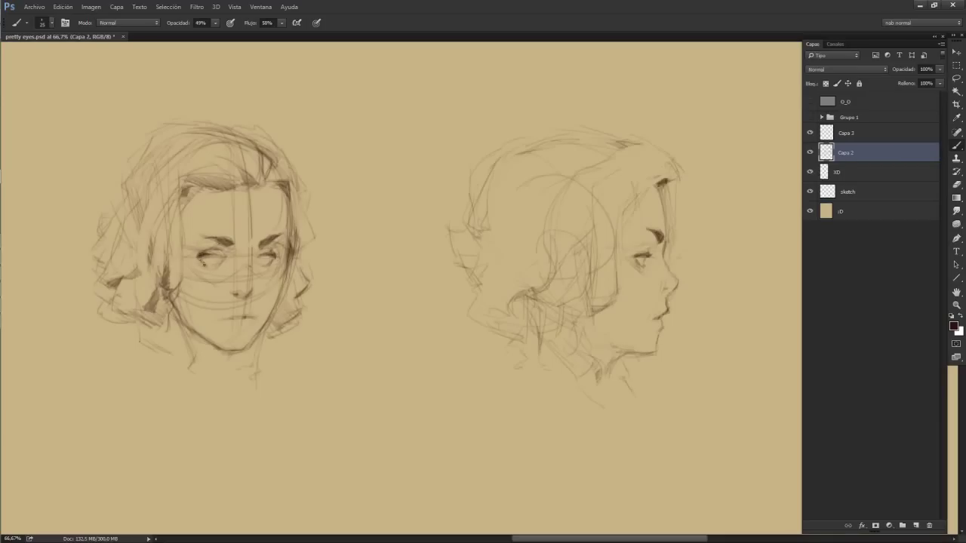
{"action": "key", "text": "alt+bracketright"}
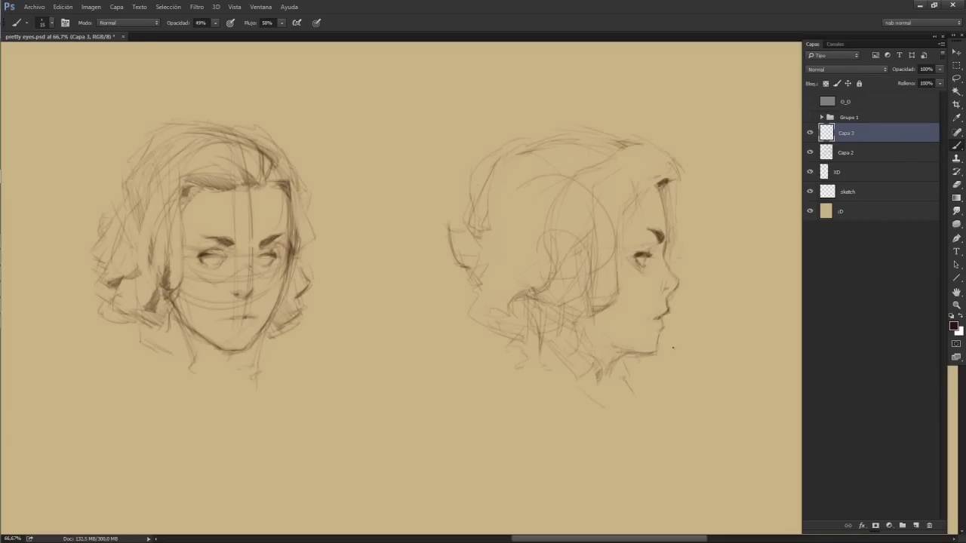
- Select both head layers together in the Layers panel
{"action": "key", "text": "e"}
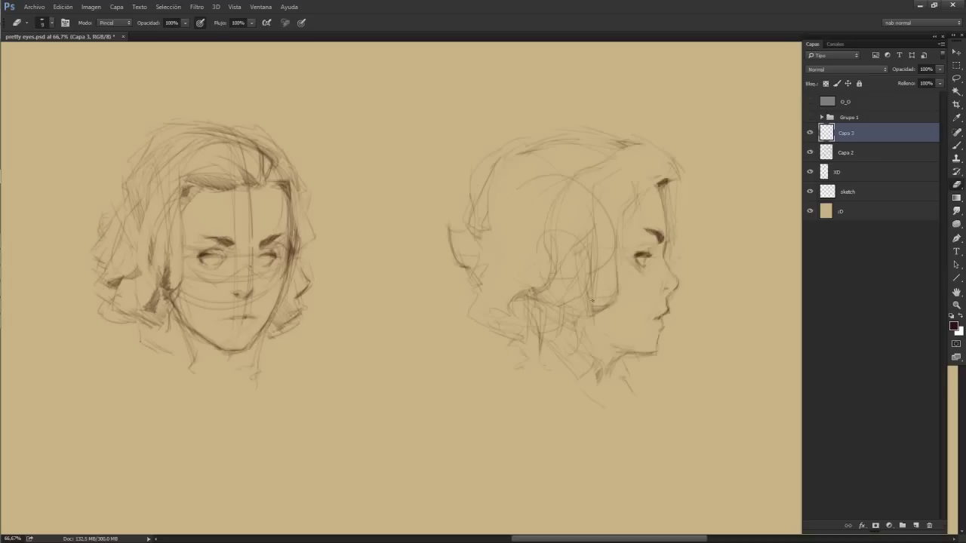
{"action": "left_click", "coordinate": [836, 159], "text": "ctrl"}
{"action": "left_click", "coordinate": [840, 148], "text": "ctrl"}
{"action": "left_click", "coordinate": [839, 153], "text": "ctrl"}
- Merge the two head layers into Capa 3
{"action": "key", "text": "ctrl+e"}
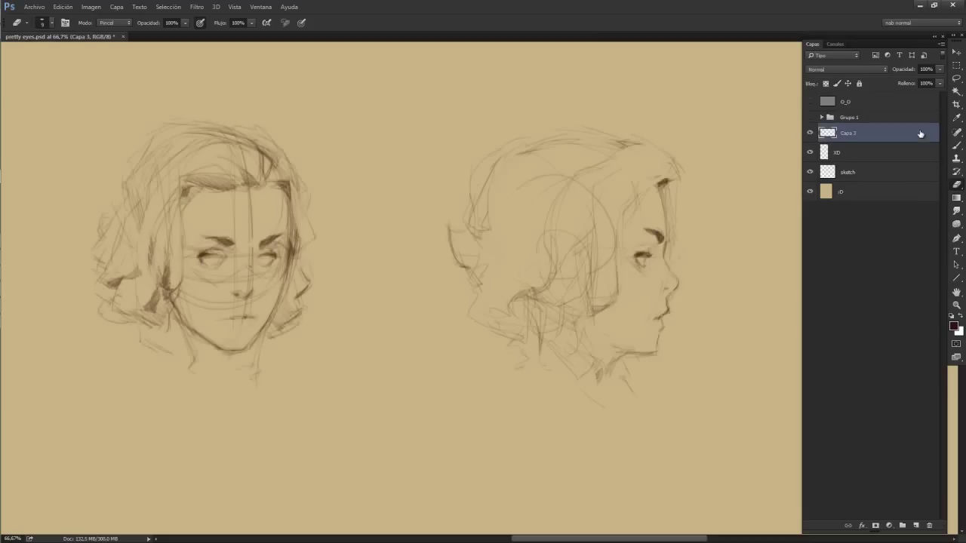
{"action": "key", "text": "b"}
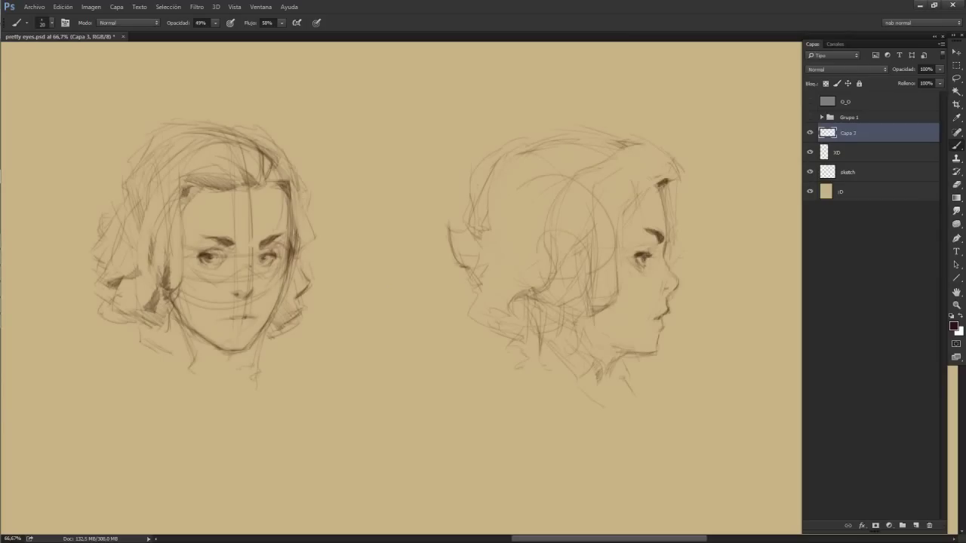
{"action": "key", "text": "e"}
{"action": "left_click_drag", "start_coordinate": [576, 353], "coordinate": [565, 319]}
{"action": "key", "text": "b"}
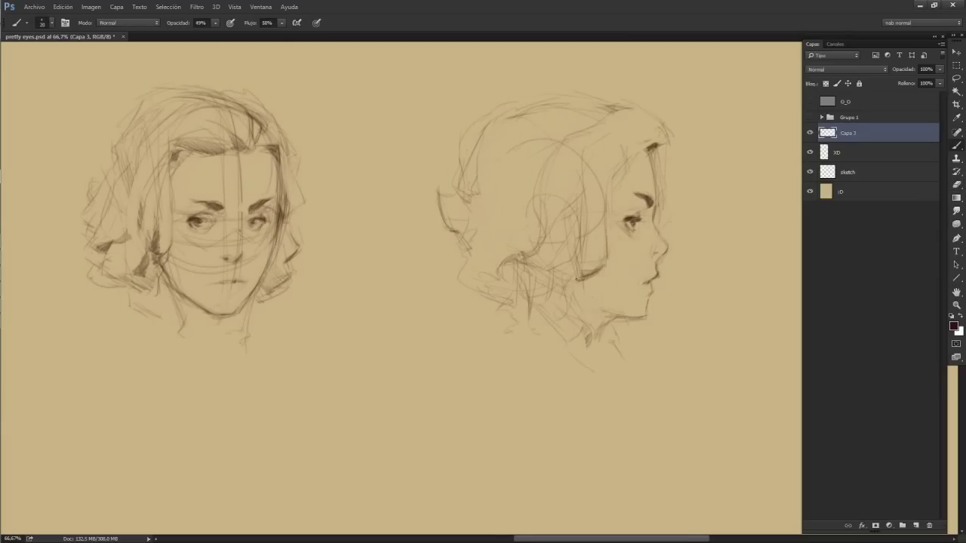
- Duplicate the heads into Capa 3 copia and darken the left head's eyebrow
{"action": "mouse_move", "coordinate": [92, 195]}
{"action": "left_mouse_down"}
{"action": "mouse_move", "coordinate": [97, 172]}
{"action": "mouse_move", "coordinate": [107, 177]}
{"action": "left_mouse_up"}
{"action": "left_click", "coordinate": [644, 199], "text": "alt"}
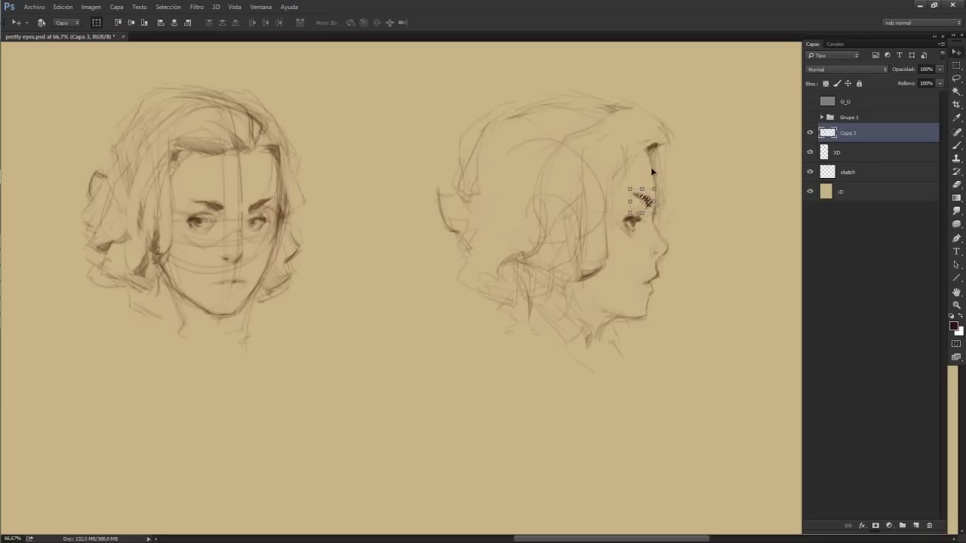
{"action": "key", "text": "ctrl+j"}
{"action": "left_click_drag", "start_coordinate": [184, 208], "coordinate": [209, 203]}
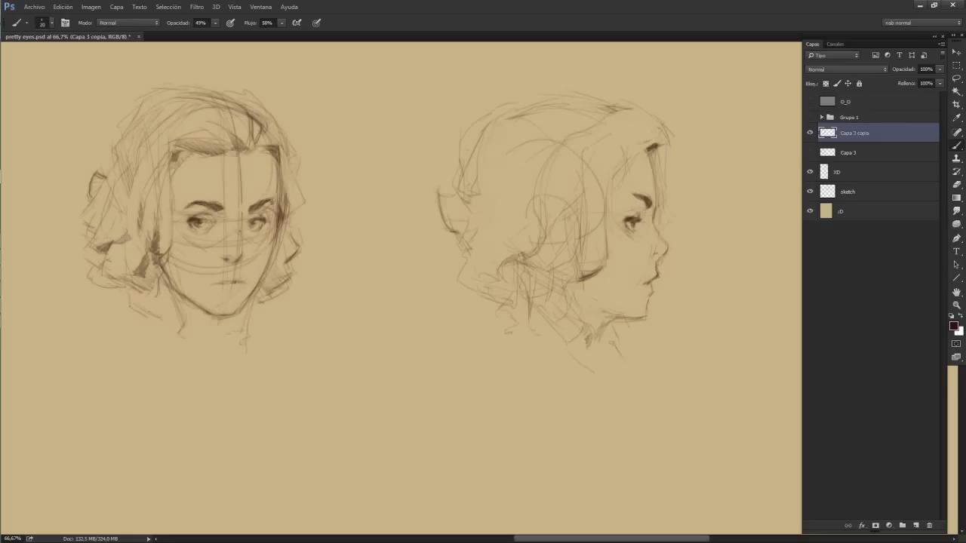
- Erase the left head's loose hair and sketch its hood edge, neck and shoulder lines
{"action": "key", "text": "e"}
{"action": "left_click_drag", "start_coordinate": [298, 185], "coordinate": [286, 264]}
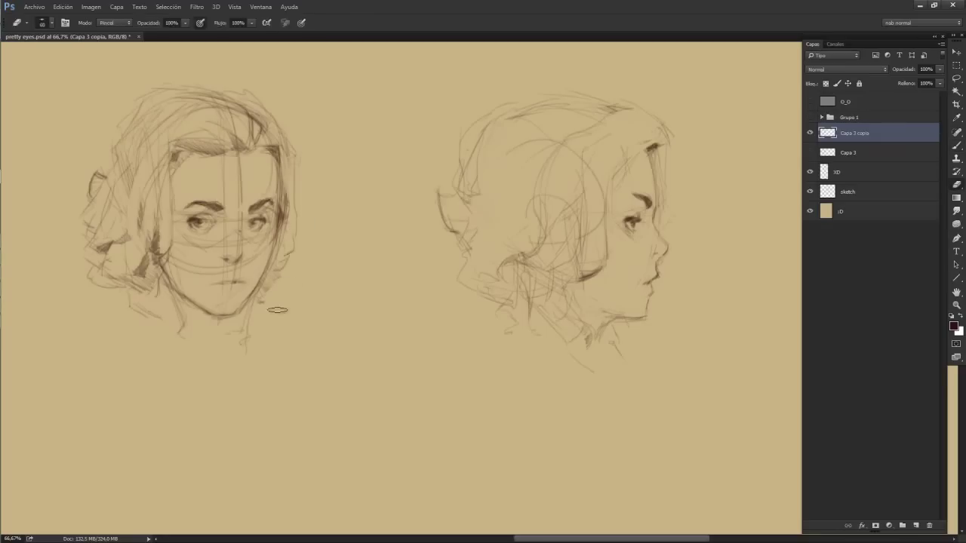
{"action": "key", "text": "b"}
{"action": "mouse_move", "coordinate": [99, 173]}
{"action": "left_mouse_down"}
{"action": "mouse_move", "coordinate": [90, 287]}
{"action": "mouse_move", "coordinate": [120, 285]}
{"action": "left_mouse_up"}
{"action": "left_click_drag", "start_coordinate": [123, 302], "coordinate": [122, 330]}
{"action": "left_click_drag", "start_coordinate": [280, 311], "coordinate": [306, 376]}
{"action": "mouse_move", "coordinate": [268, 320]}
{"action": "left_mouse_down"}
{"action": "mouse_move", "coordinate": [269, 344]}
{"action": "mouse_move", "coordinate": [243, 303]}
{"action": "left_mouse_up"}
{"action": "key", "text": "e"}
{"action": "left_click_drag", "start_coordinate": [154, 255], "coordinate": [127, 294]}
{"action": "key", "text": "b"}
{"action": "left_click_drag", "start_coordinate": [159, 365], "coordinate": [174, 381]}
{"action": "left_click_drag", "start_coordinate": [213, 361], "coordinate": [215, 382]}
{"action": "left_click_drag", "start_coordinate": [82, 369], "coordinate": [74, 393]}
{"action": "left_click_drag", "start_coordinate": [323, 377], "coordinate": [332, 411]}
- Erase the profile head's back hair and sketch its first neck lines
{"action": "key", "text": "e"}
{"action": "left_click_drag", "start_coordinate": [452, 181], "coordinate": [464, 279]}
{"action": "key", "text": "b"}
{"action": "left_click_drag", "start_coordinate": [585, 280], "coordinate": [638, 399]}
{"action": "key", "text": "e"}
{"action": "left_click_drag", "start_coordinate": [487, 115], "coordinate": [457, 142]}
{"action": "left_click_drag", "start_coordinate": [502, 243], "coordinate": [549, 317]}
{"action": "key", "text": "b"}
- Finish the profile figure's neck and shoulder strokes, erase inner construction lines, and duplicate the layer
{"action": "left_click_drag", "start_coordinate": [570, 364], "coordinate": [613, 417]}
{"action": "left_click_drag", "start_coordinate": [638, 357], "coordinate": [652, 390]}
{"action": "left_click_drag", "start_coordinate": [487, 332], "coordinate": [479, 383]}
{"action": "mouse_move", "coordinate": [606, 345]}
{"action": "left_mouse_down"}
{"action": "mouse_move", "coordinate": [633, 324]}
{"action": "mouse_move", "coordinate": [629, 366]}
{"action": "left_mouse_up"}
{"action": "key", "text": "e"}
{"action": "mouse_move", "coordinate": [529, 249]}
{"action": "left_mouse_down"}
{"action": "mouse_move", "coordinate": [566, 302]}
{"action": "mouse_move", "coordinate": [565, 219]}
{"action": "left_mouse_up"}
{"action": "left_click_drag", "start_coordinate": [566, 264], "coordinate": [607, 281]}
{"action": "key", "text": "b"}
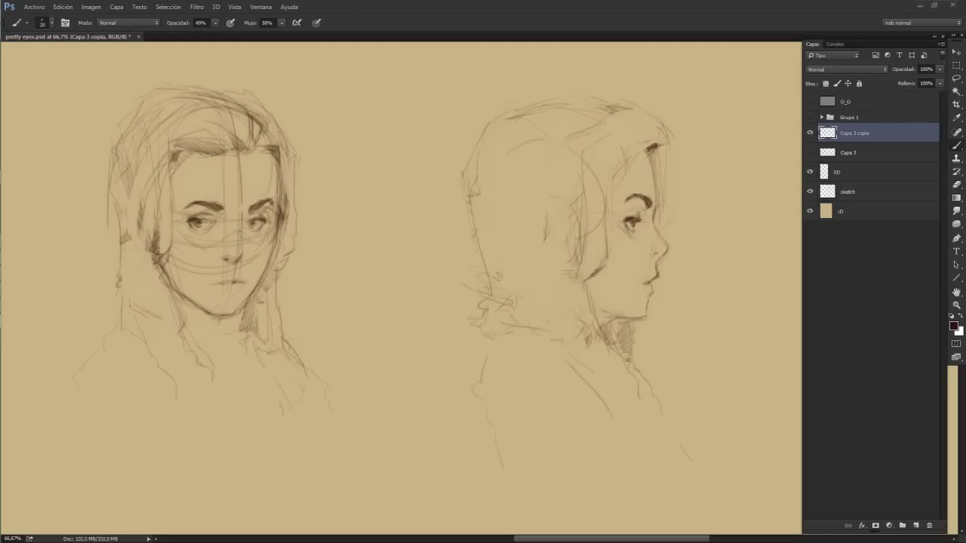
{"action": "key", "text": "ctrl+j"}
- Hide layer Capa 3 copia and delete the profile head using a lasso selection
{"action": "left_click", "coordinate": [810, 152]}
{"action": "scroll", "coordinate": [477, 270], "scroll_direction": "up", "scroll_amount": 2}
{"action": "scroll", "coordinate": [576, 295], "scroll_direction": "down", "scroll_amount": 2}
{"action": "scroll", "coordinate": [575, 292], "scroll_direction": "down", "scroll_amount": 2}
{"action": "key", "text": "l"}
{"action": "left_click_drag", "start_coordinate": [574, 134], "coordinate": [566, 142]}
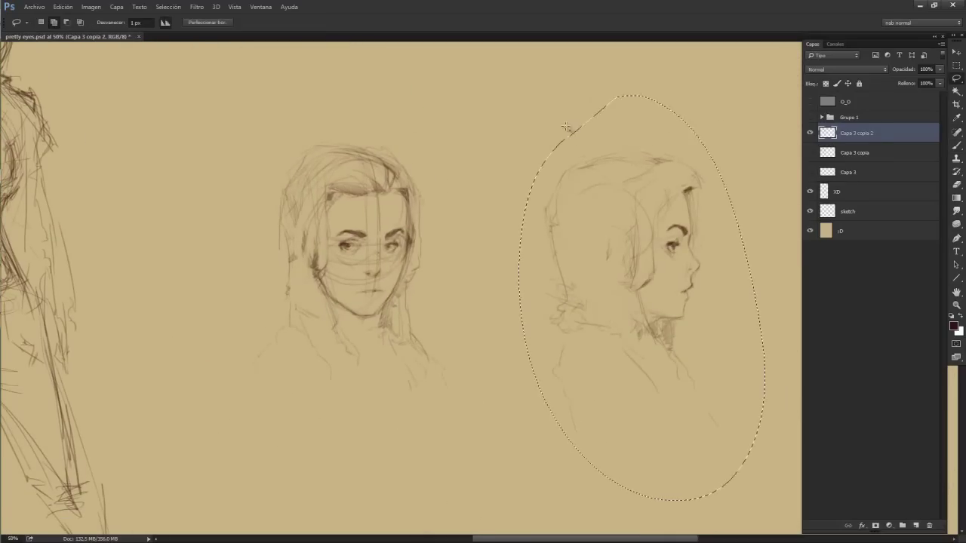
{"action": "key", "text": "Delete"}
{"action": "key", "text": "ctrl+d"}
- Zoom in and show Capa 3 copia, placing the second hooded face beside the first
{"action": "key", "text": "b"}
{"action": "key", "text": "ctrl+plus"}
{"action": "key", "text": "ctrl+plus"}
{"action": "left_click_drag", "start_coordinate": [527, 343], "coordinate": [602, 362]}
{"action": "left_click", "coordinate": [810, 153]}
{"action": "left_click_drag", "start_coordinate": [572, 224], "coordinate": [578, 224]}
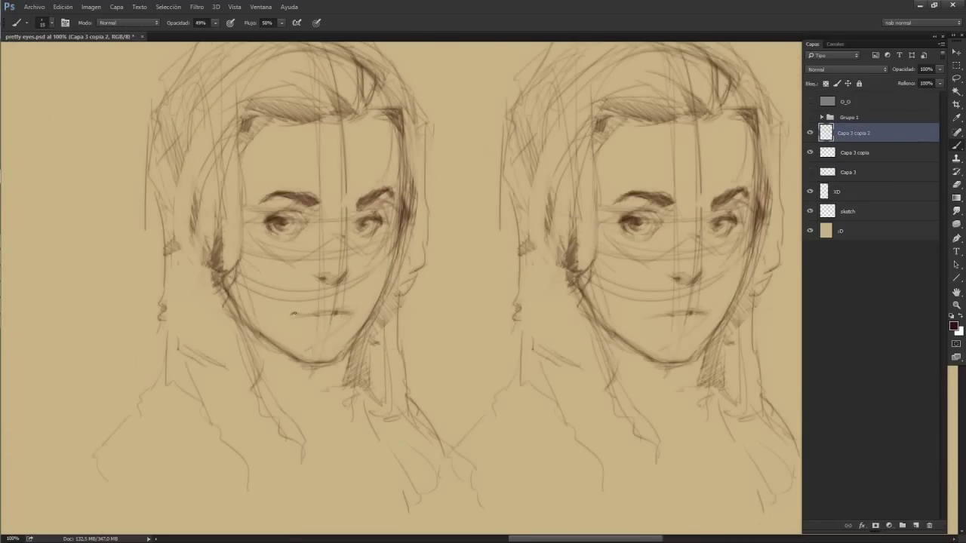
- Select the left face's right eyebrow and switch between Move, Eraser and Brush
{"action": "left_click_drag", "start_coordinate": [356, 195], "coordinate": [392, 175]}
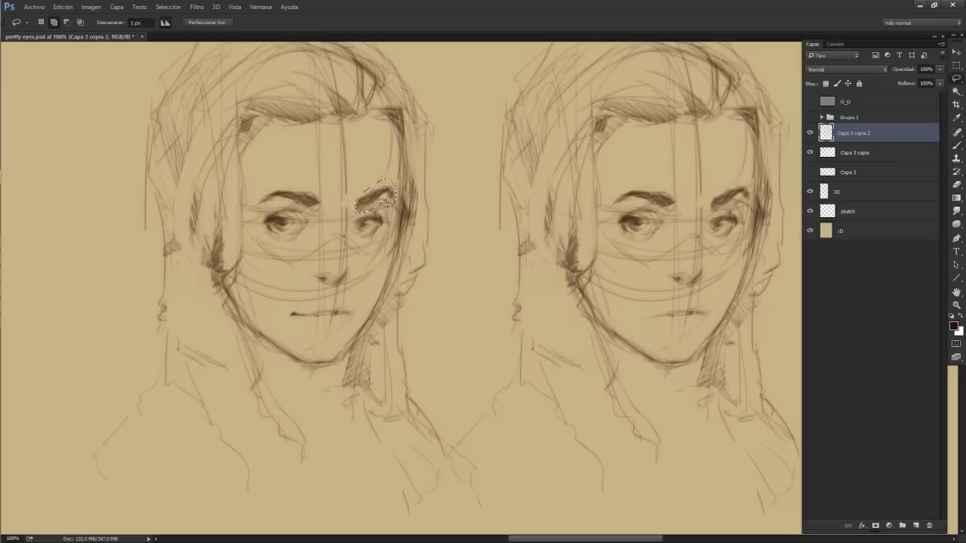
{"action": "key", "text": "v"}
{"action": "key", "text": "e"}
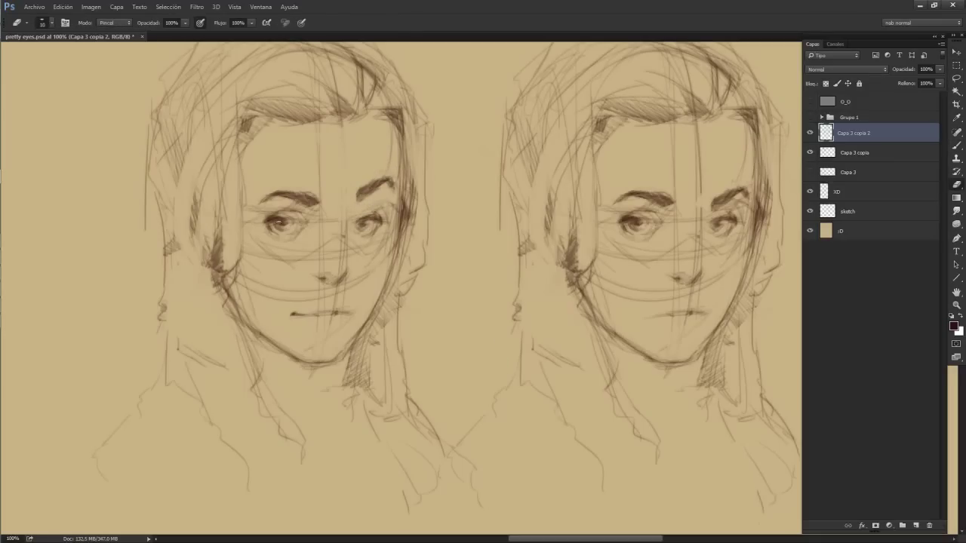
{"action": "key", "text": "b"}
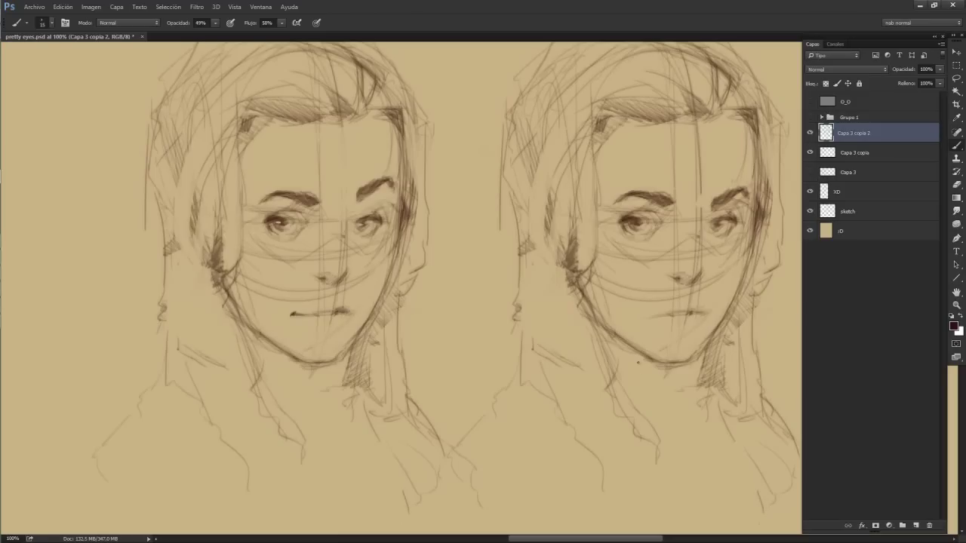
- Duplicate the face layer, nudge the right face copy left, and activate the newest layer
{"action": "left_click_drag", "start_coordinate": [853, 133], "coordinate": [915, 525]}
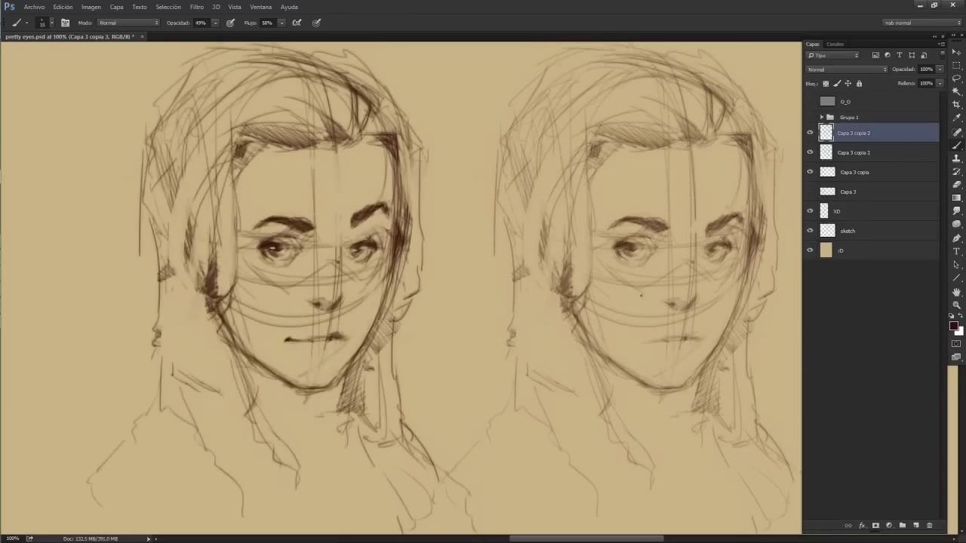
{"action": "left_click", "coordinate": [854, 172], "text": "shift"}
{"action": "key", "text": "v"}
{"action": "key", "text": "shift+Left"}
{"action": "key", "text": "shift+Left"}
{"action": "key", "text": "shift+Left"}
{"action": "key", "text": "alt+period"}
- Lighten the left eyebrow's outer end and erase the left face's mouth line
{"action": "key", "text": "e"}
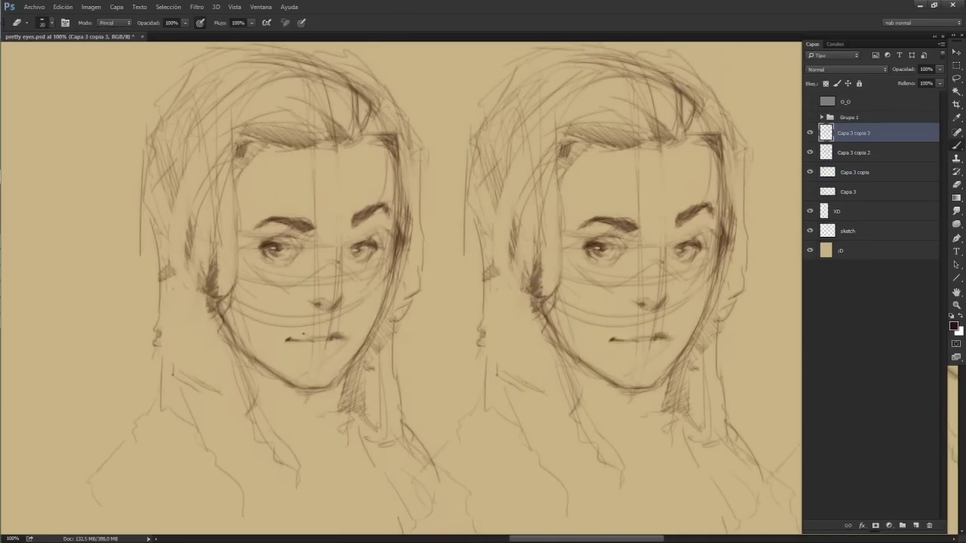
{"action": "mouse_move", "coordinate": [310, 222]}
{"action": "left_mouse_down"}
{"action": "mouse_move", "coordinate": [290, 236]}
{"action": "mouse_move", "coordinate": [288, 219]}
{"action": "mouse_move", "coordinate": [306, 217]}
{"action": "mouse_move", "coordinate": [283, 222]}
{"action": "mouse_move", "coordinate": [319, 218]}
{"action": "left_mouse_up"}
{"action": "key", "text": "b"}
{"action": "key", "text": "e"}
{"action": "left_click_drag", "start_coordinate": [285, 339], "coordinate": [330, 341]}
{"action": "key", "text": "b"}
- Darken and thicken the left face's eyebrows, add eyelid strokes, and trim the mouth line
{"action": "left_click_drag", "start_coordinate": [357, 215], "coordinate": [386, 203]}
{"action": "mouse_move", "coordinate": [256, 228]}
{"action": "left_mouse_down"}
{"action": "mouse_move", "coordinate": [269, 221]}
{"action": "mouse_move", "coordinate": [282, 243]}
{"action": "left_mouse_up"}
{"action": "left_click_drag", "start_coordinate": [350, 246], "coordinate": [371, 242]}
{"action": "key", "text": "e"}
{"action": "left_click_drag", "start_coordinate": [310, 332], "coordinate": [325, 337]}
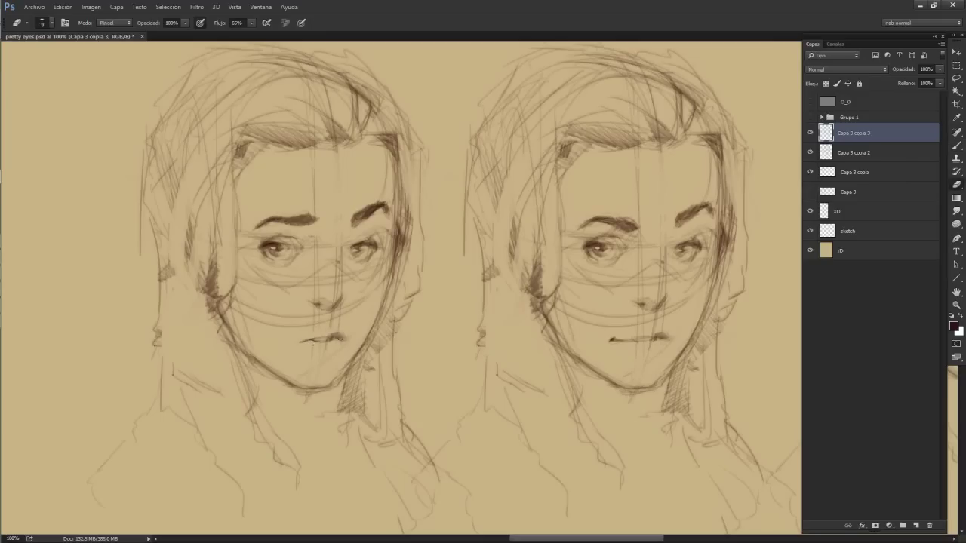
{"action": "key", "text": "b"}
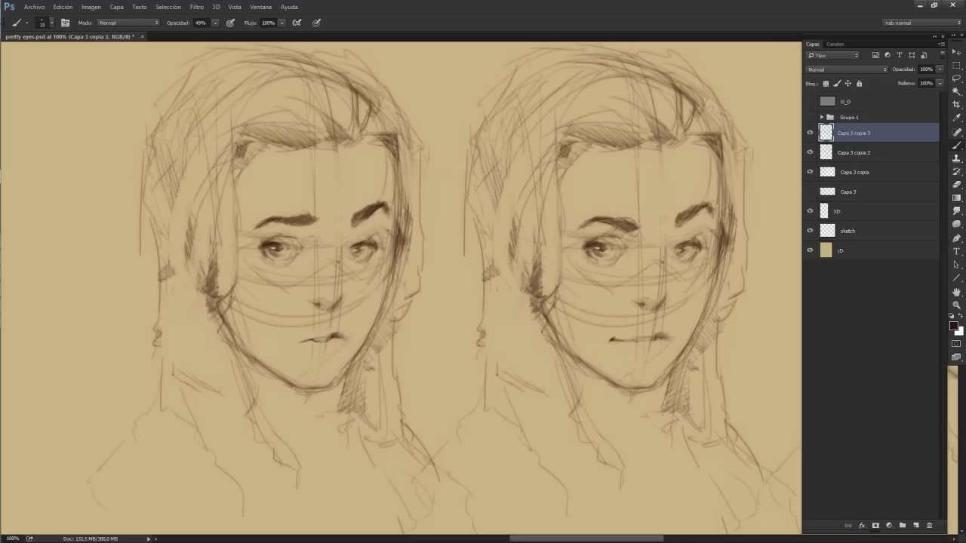
- Zoom out and hide the XD profile layer to view the row of faces
{"action": "key", "text": "ctrl+minus"}
{"action": "key", "text": "ctrl+minus"}
{"action": "left_click", "coordinate": [810, 210]}
{"action": "mouse_move", "coordinate": [582, 263]}
{"action": "left_mouse_down"}
{"action": "mouse_move", "coordinate": [574, 181]}
{"action": "mouse_move", "coordinate": [547, 166]}
{"action": "left_mouse_up"}
- Place a face copy at the row's left end, zoom in, and undo the old dark strokes
{"action": "left_click_drag", "start_coordinate": [294, 196], "coordinate": [157, 185]}
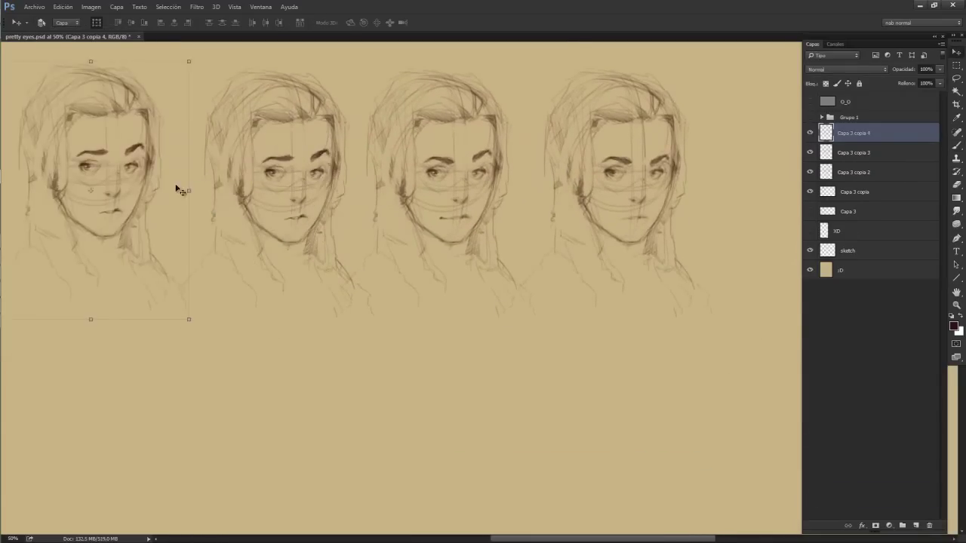
{"action": "key", "text": "ctrl+plus"}
{"action": "key", "text": "ctrl+plus"}
{"action": "key", "text": "b"}
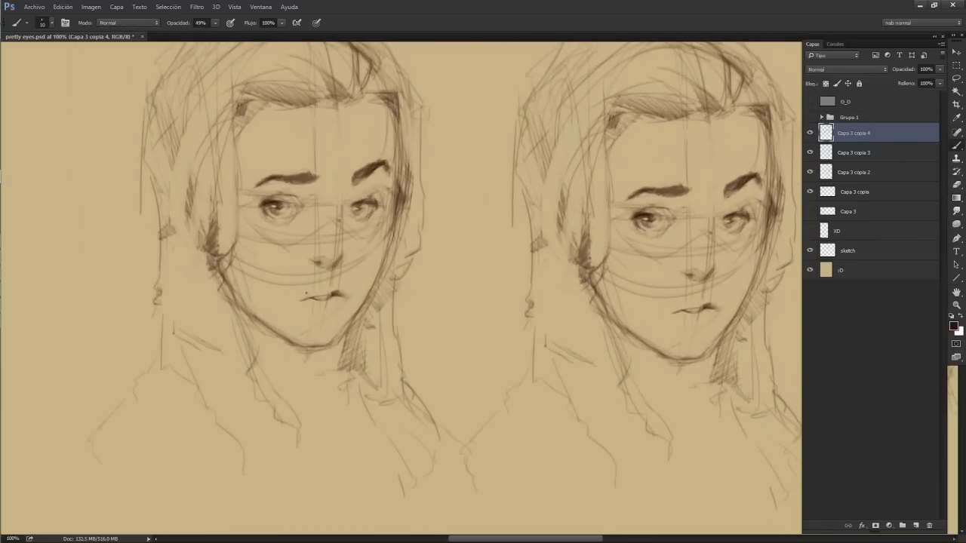
{"action": "key", "text": "ctrl+z"}
{"action": "key", "text": "ctrl+alt+z"}
{"action": "key", "text": "ctrl+alt+z"}
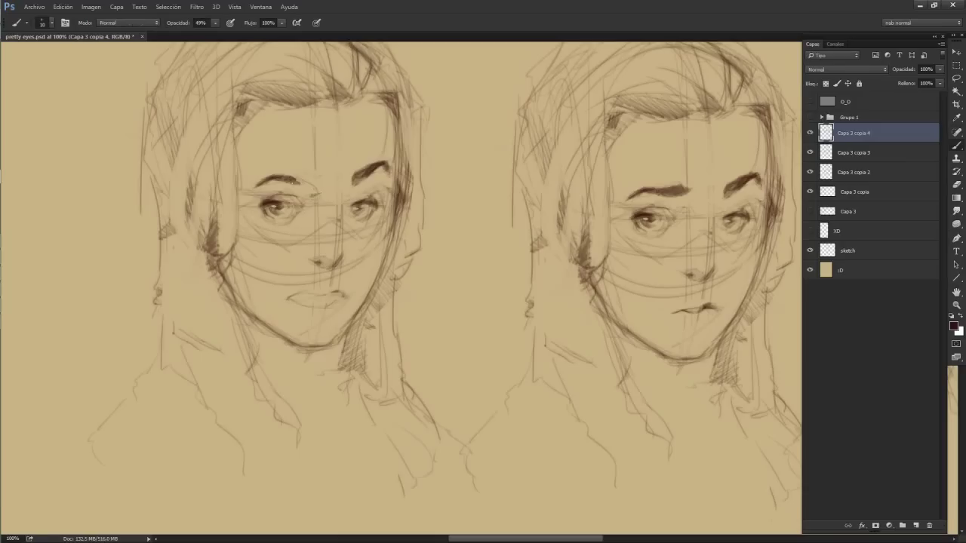
- Redraw the leftmost face with heavy lowered brows and darker upper and lower lips
{"action": "mouse_move", "coordinate": [307, 193]}
{"action": "left_mouse_down"}
{"action": "mouse_move", "coordinate": [297, 182]}
{"action": "mouse_move", "coordinate": [314, 193]}
{"action": "mouse_move", "coordinate": [388, 170]}
{"action": "mouse_move", "coordinate": [355, 194]}
{"action": "mouse_move", "coordinate": [377, 174]}
{"action": "left_mouse_up"}
{"action": "left_click_drag", "start_coordinate": [285, 301], "coordinate": [329, 290]}
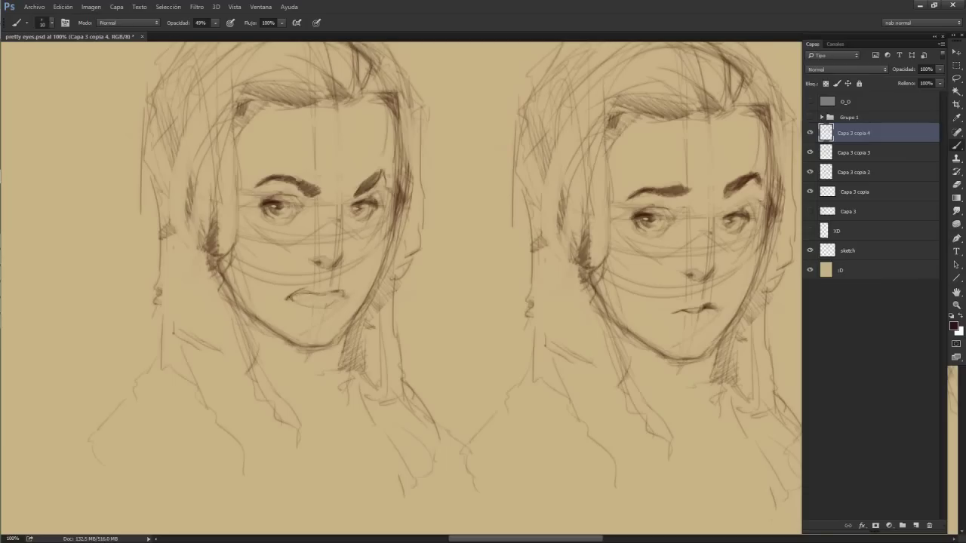
{"action": "left_click_drag", "start_coordinate": [300, 299], "coordinate": [346, 297]}
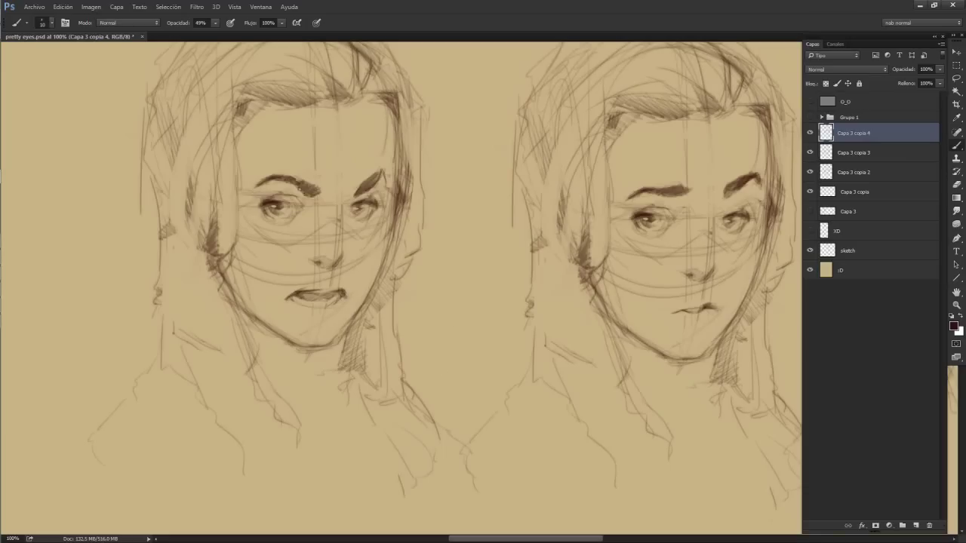
{"action": "key", "text": "e"}
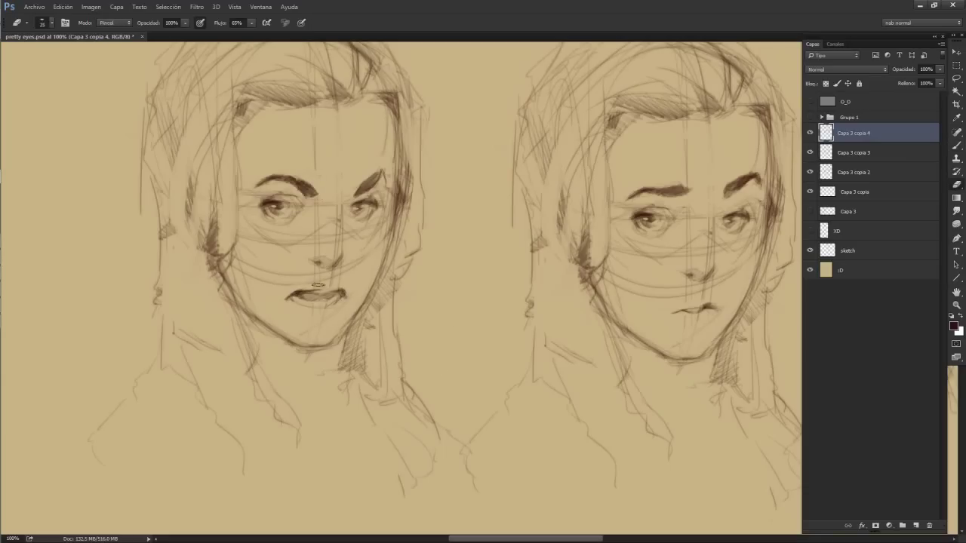
{"action": "key", "text": "b"}
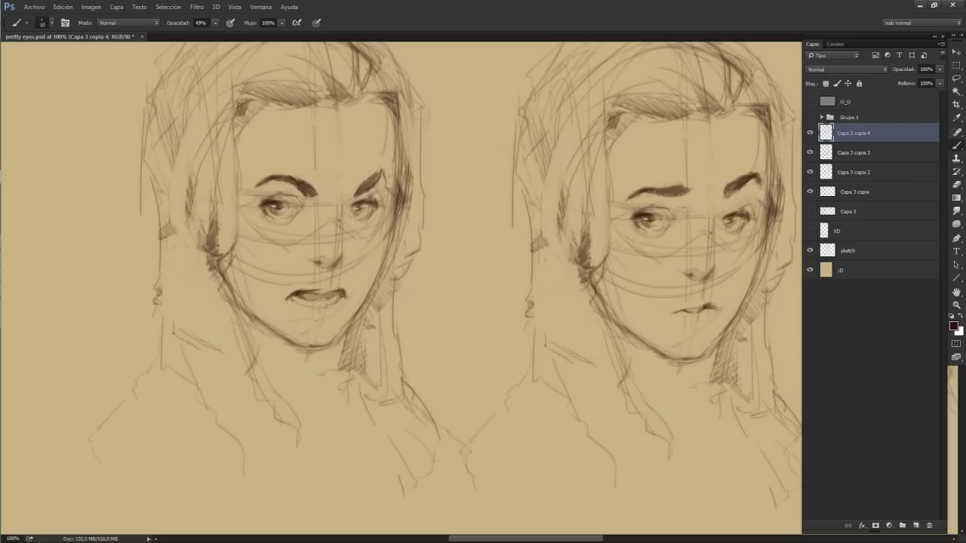
{"action": "key", "text": "e"}
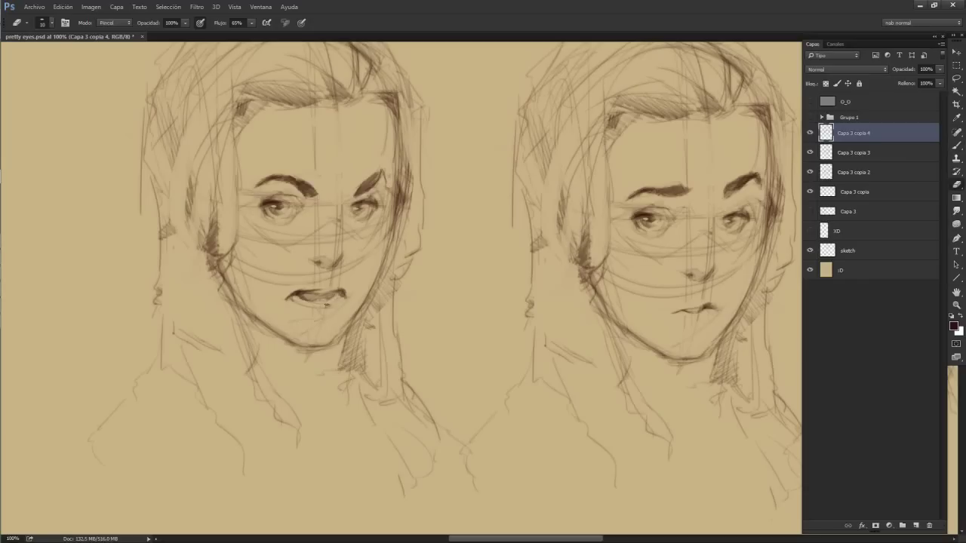
{"action": "key", "text": "b"}
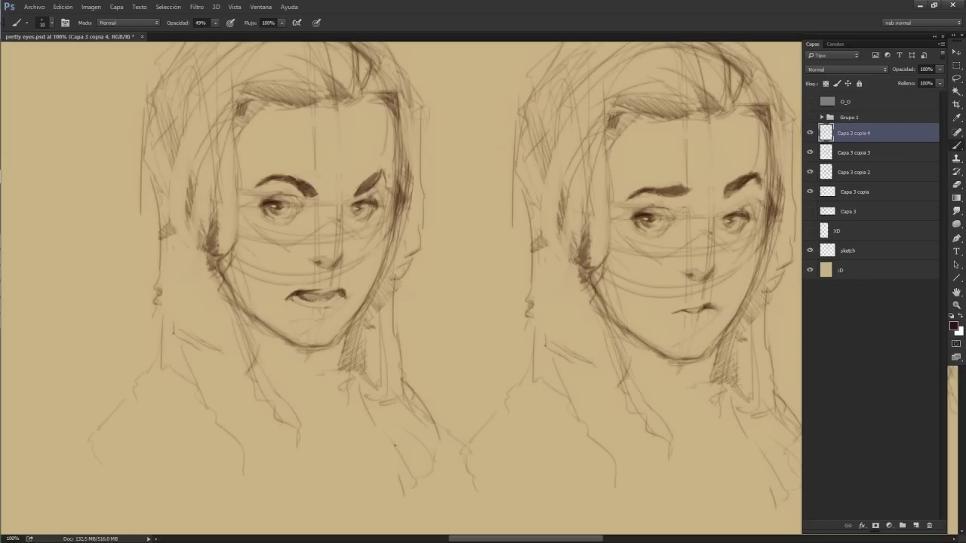
- Frame the four-face row, hide the side panels, and make Capa 3 copia 4 active
{"action": "key", "text": "ctrl+minus"}
{"action": "key", "text": "ctrl+minus"}
{"action": "left_click", "coordinate": [525, 363], "text": "ctrl"}
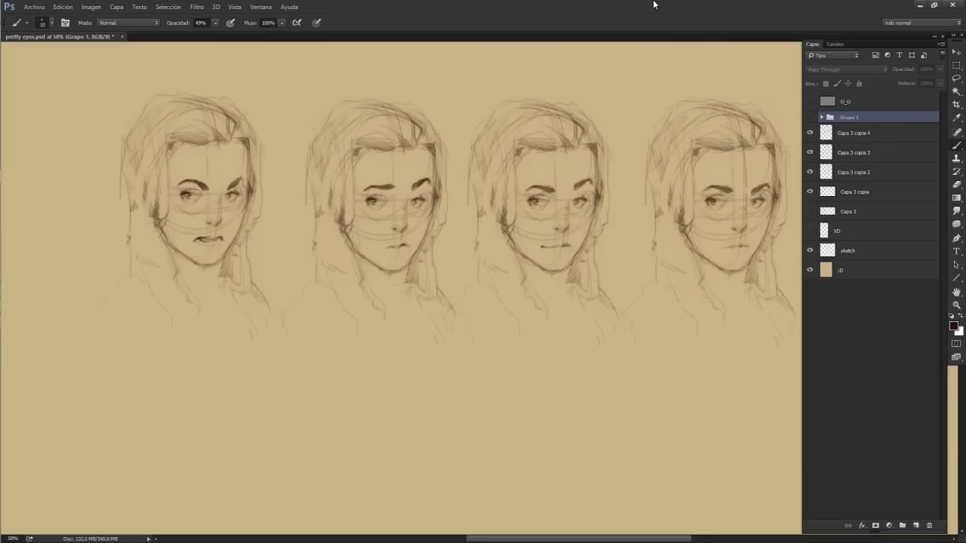
{"action": "key", "text": "ctrl+plus"}
{"action": "key", "text": "shift+Tab"}
{"action": "left_click", "coordinate": [825, 133]}
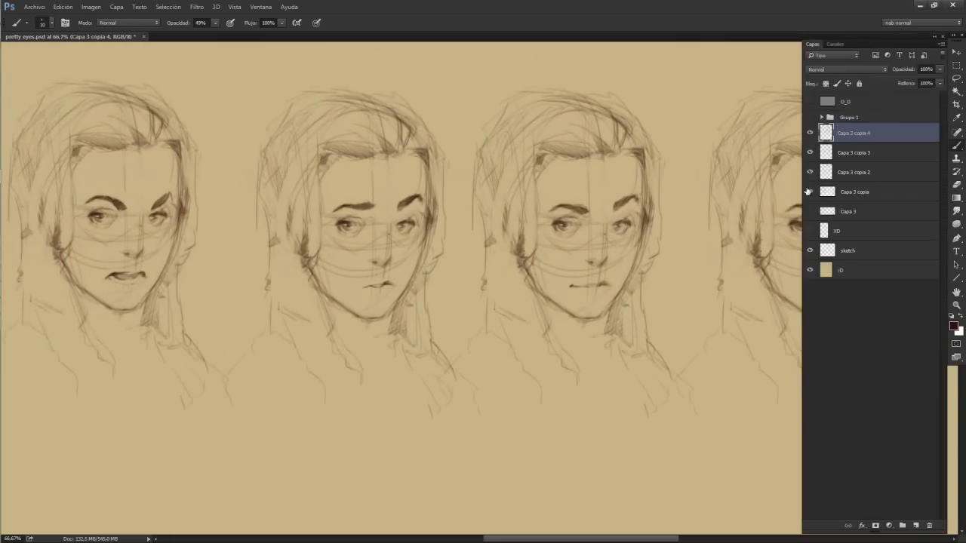